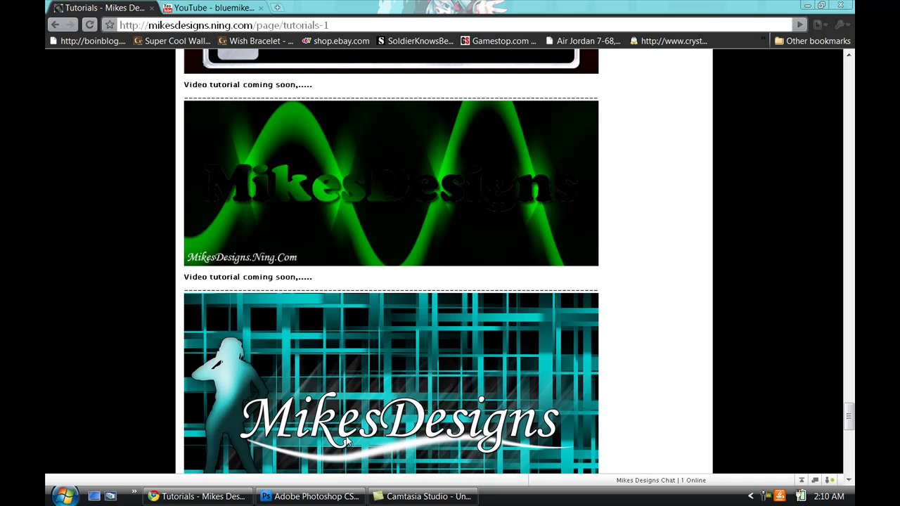
# - Bring the animation dragon mikesdesigns.psd document in Photoshop back to the front
pyautogui.click(315, 496)
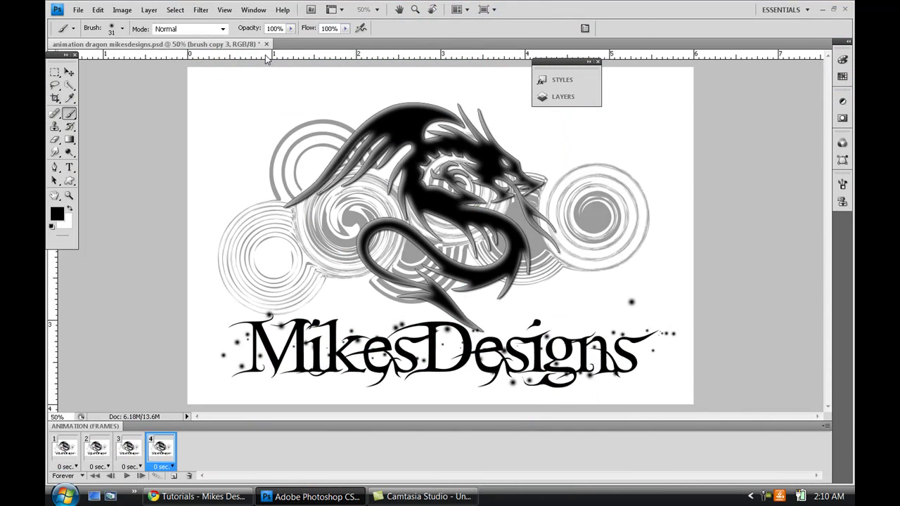
# - Create a new 750 × 300 pixel document, starting from the 1440 × 900 preset
pyautogui.hotkey('ctrl', 'n')
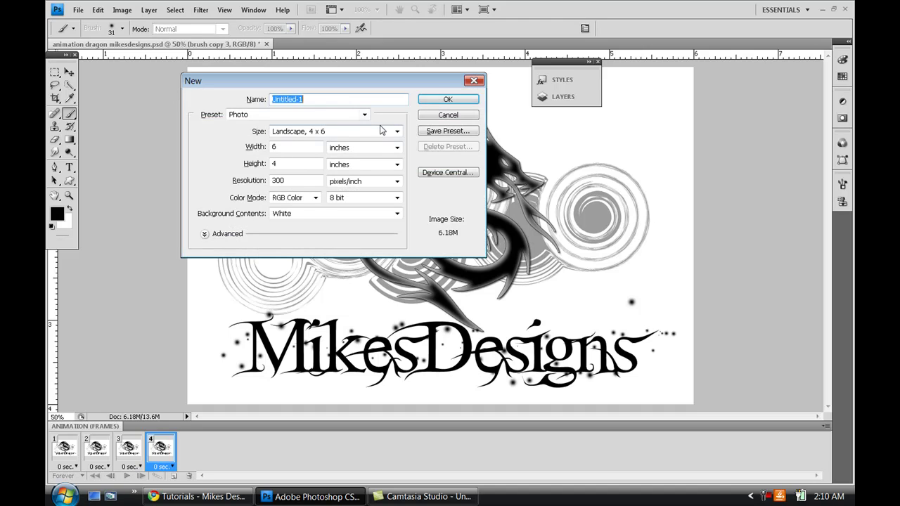
pyautogui.click(364, 114)
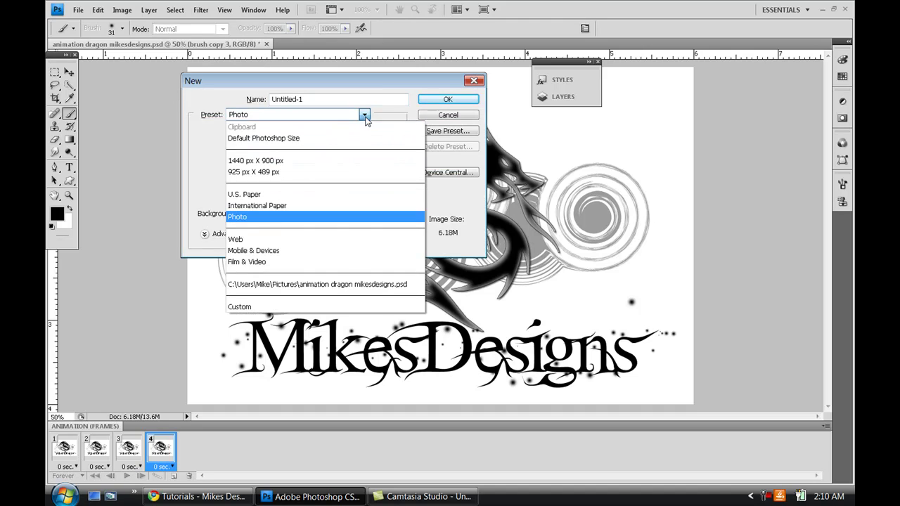
pyautogui.click(345, 161)
pyautogui.click(256, 146)
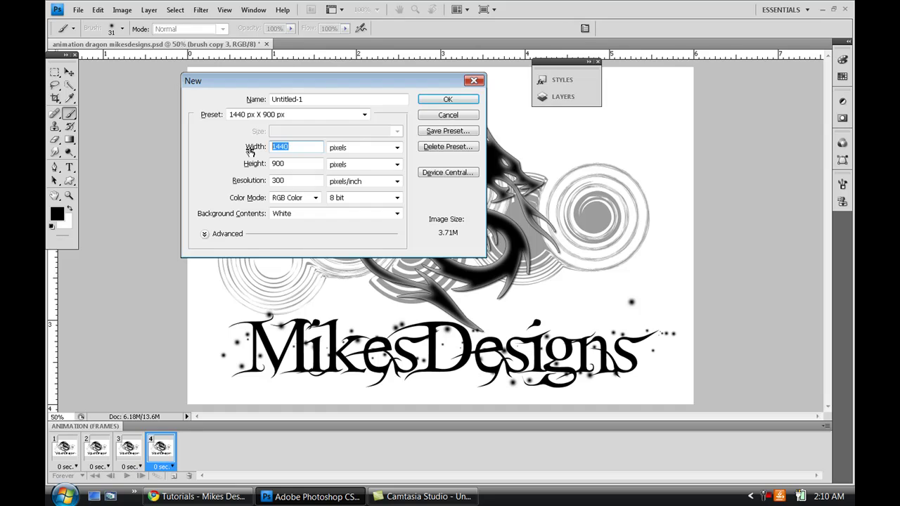
pyautogui.write('750')
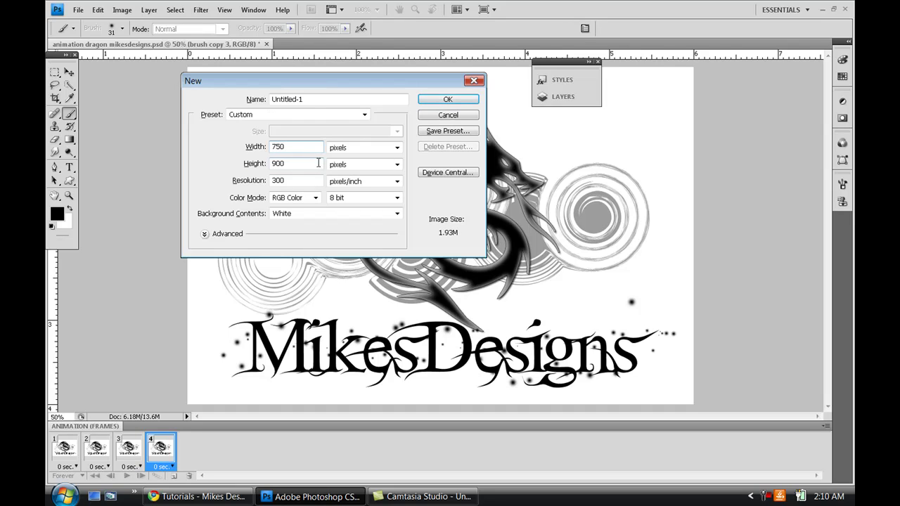
pyautogui.press('Tab')
pyautogui.write('300')
pyautogui.press('Return')
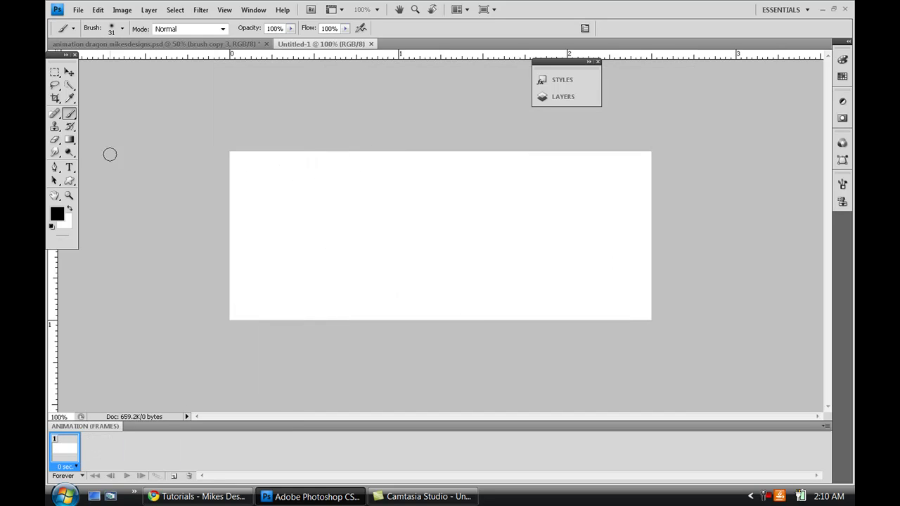
# - Drag a black-red-black gradient vertically down the canvas from the top
pyautogui.click(69, 140)
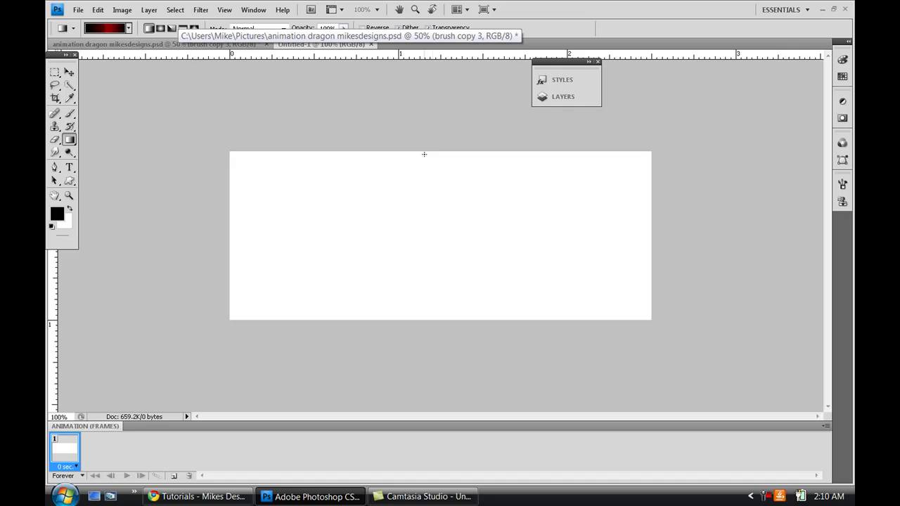
pyautogui.moveTo(441, 129); pyautogui.dragTo(423, 273)
pyautogui.moveTo(415, 339); pyautogui.dragTo(415, 339)
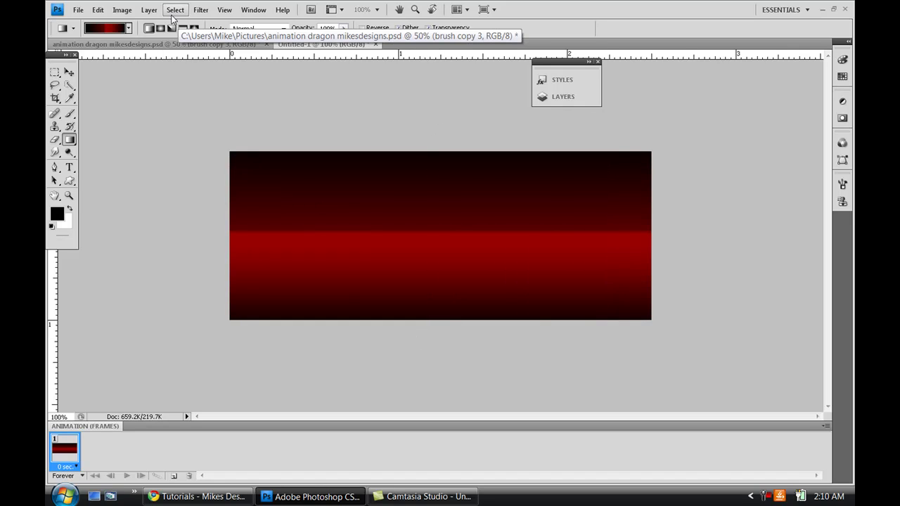
# - Browse the Filter menu and the gradient presets without changing anything
pyautogui.click(201, 10)
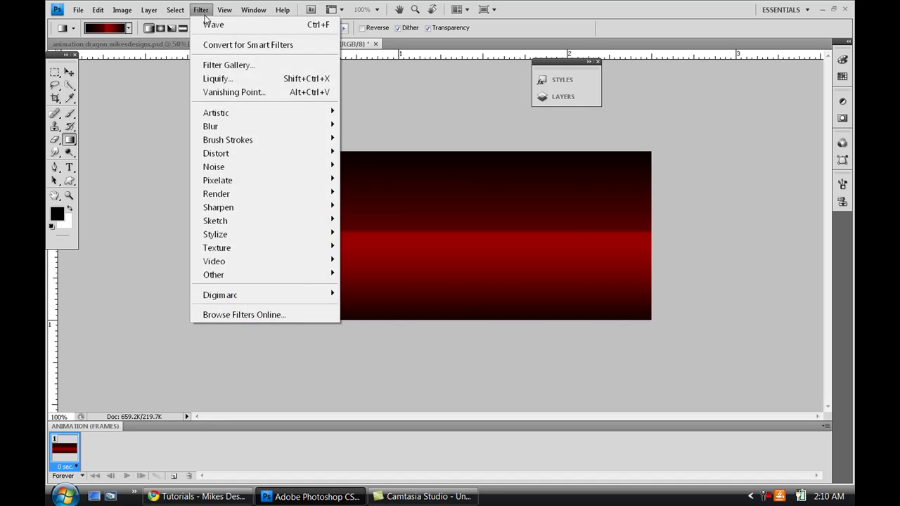
pyautogui.moveTo(175, 10)
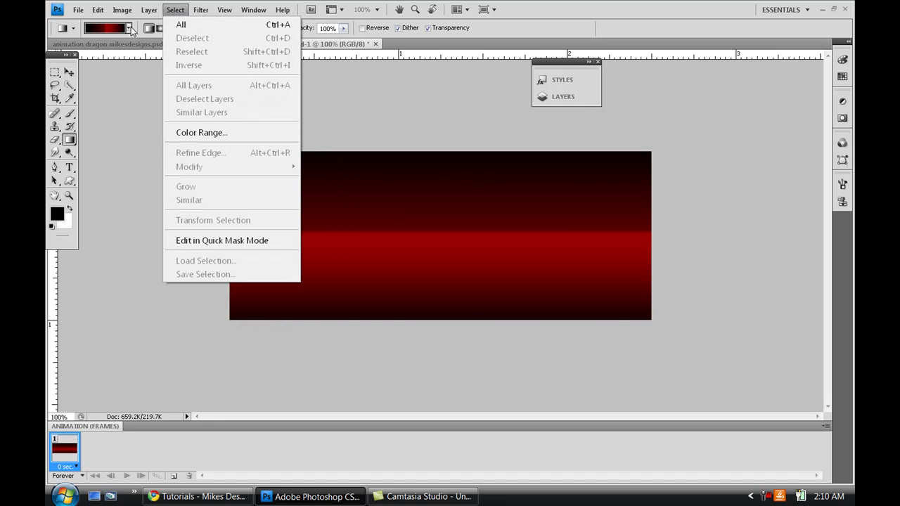
pyautogui.click(129, 28)
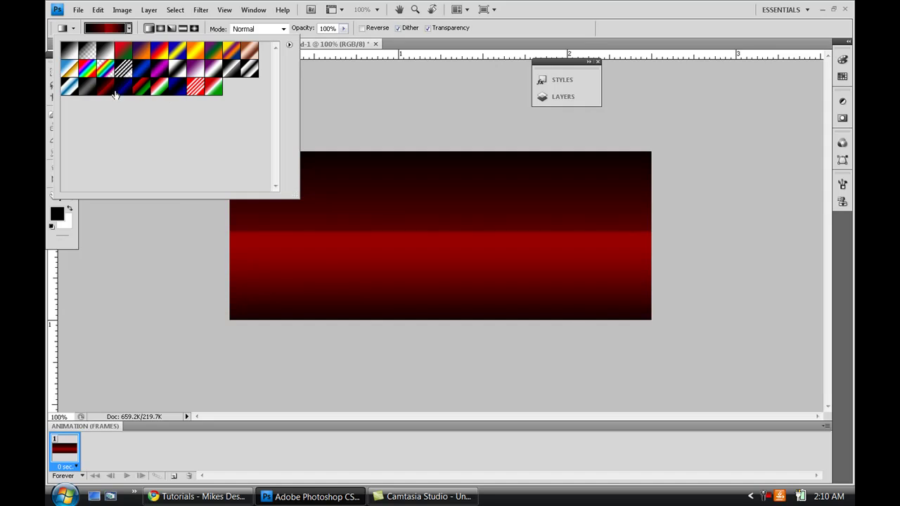
pyautogui.click(344, 74)
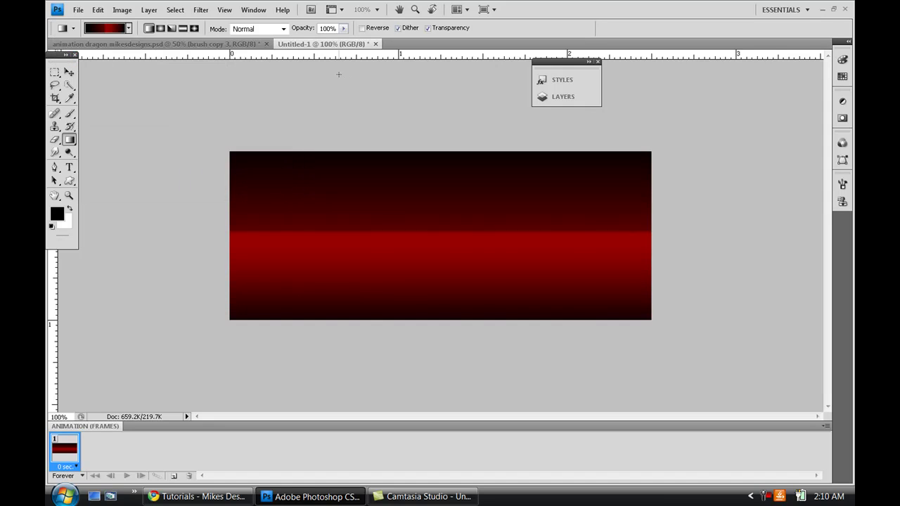
# - Apply Filter > Distort > Wave with Square type to turn the gradient into streaks
pyautogui.click(200, 9)
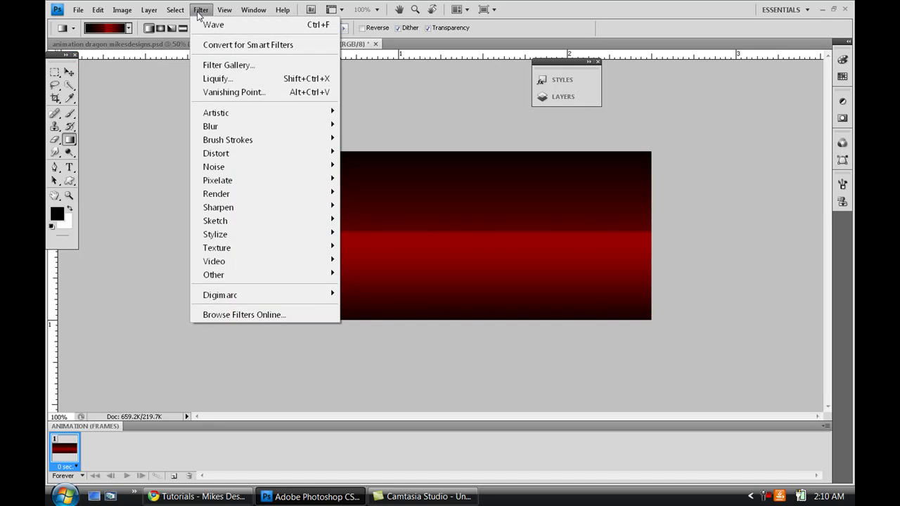
pyautogui.moveTo(294, 160)
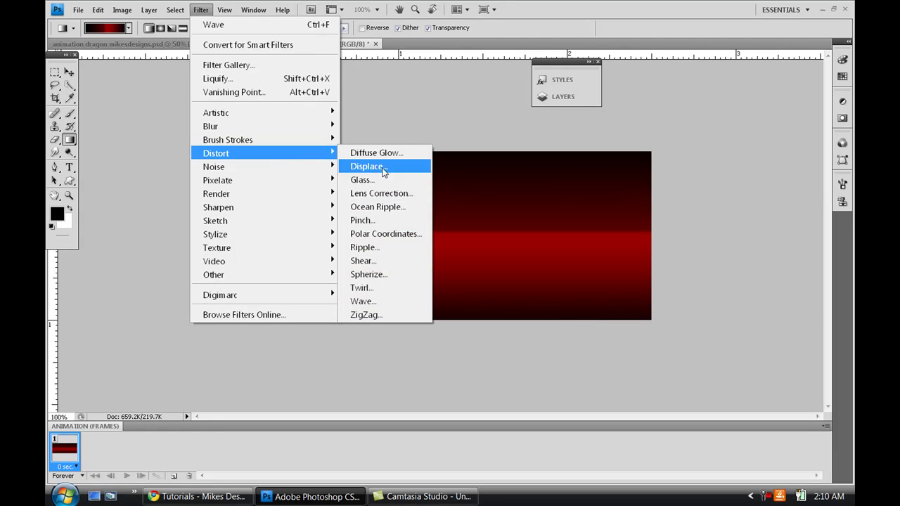
pyautogui.click(374, 301)
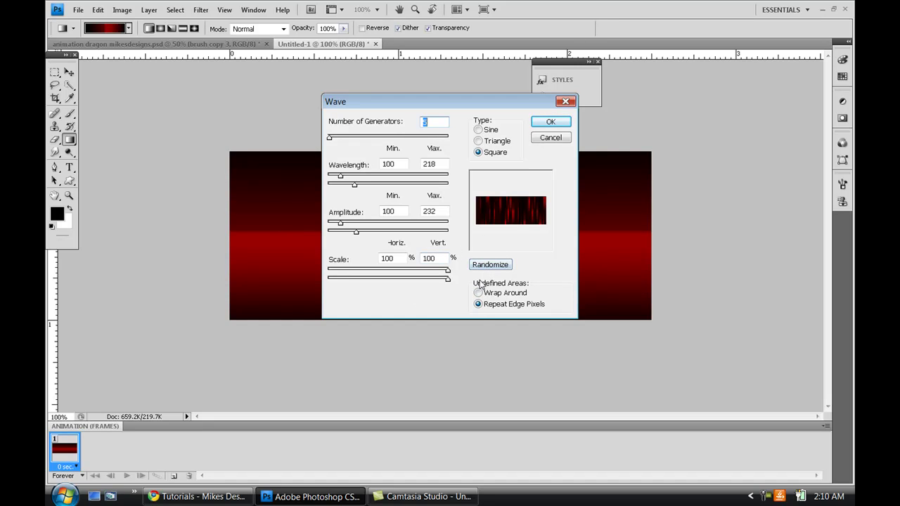
pyautogui.click(551, 124)
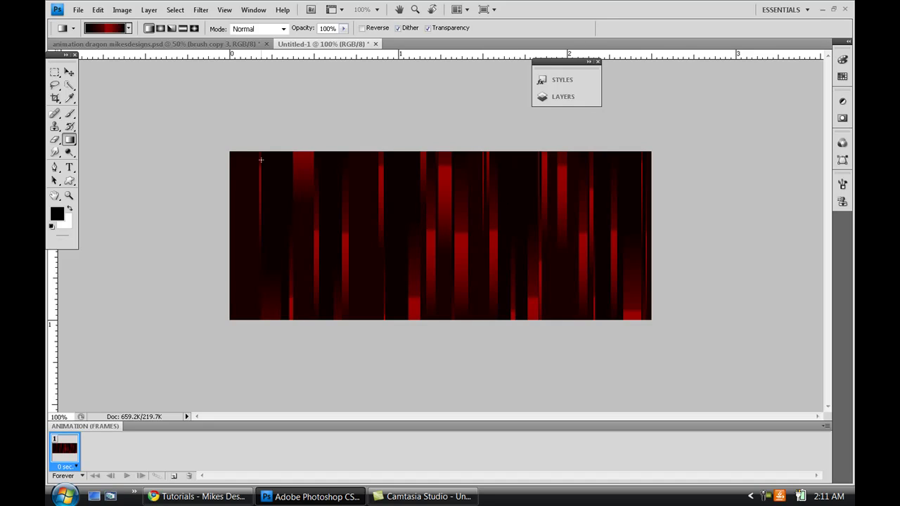
pyautogui.click(69, 72)
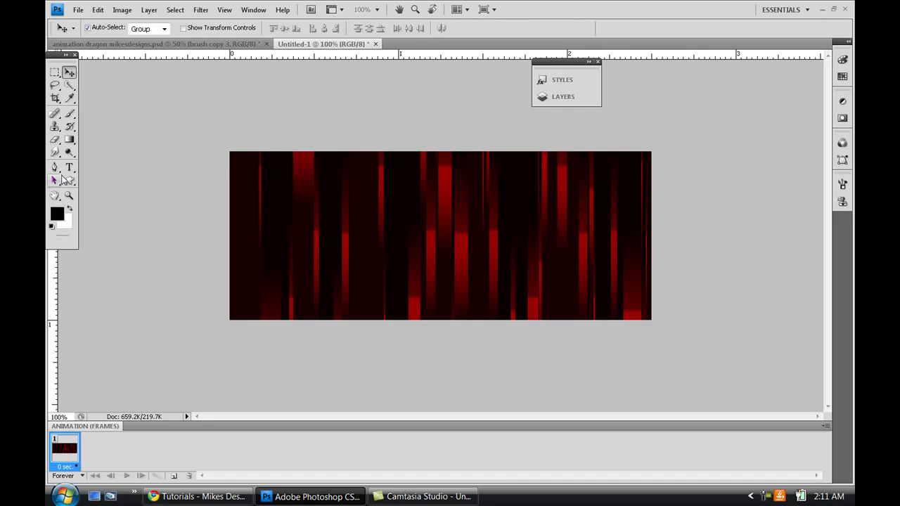
# - Type 'MikesDesigns' in Cooper Std at 55 pt on the left of the canvas
pyautogui.click(69, 167)
pyautogui.click(163, 28)
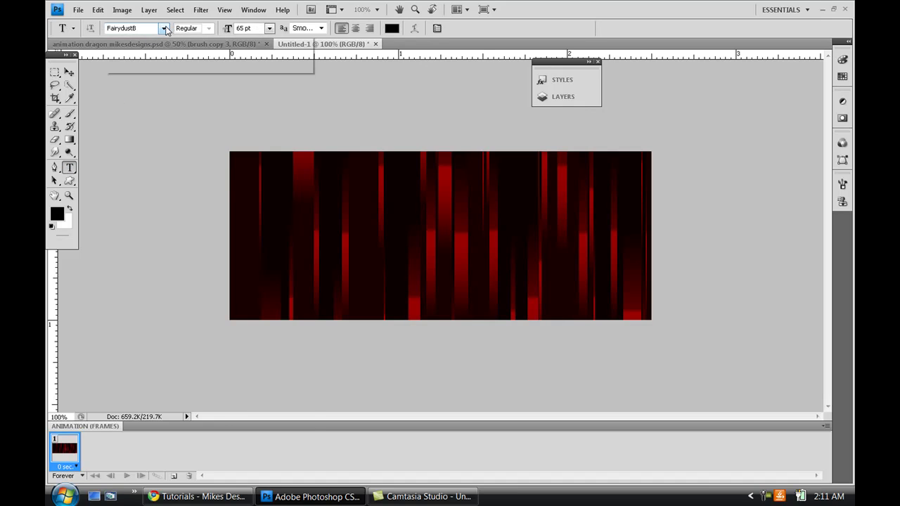
pyautogui.moveTo(306, 218); pyautogui.dragTo(305, 158)
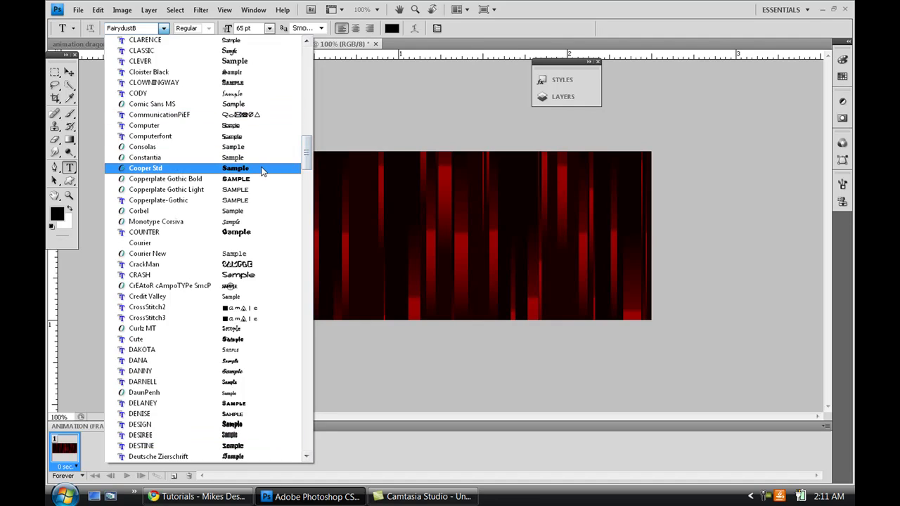
pyautogui.click(185, 169)
pyautogui.click(260, 247)
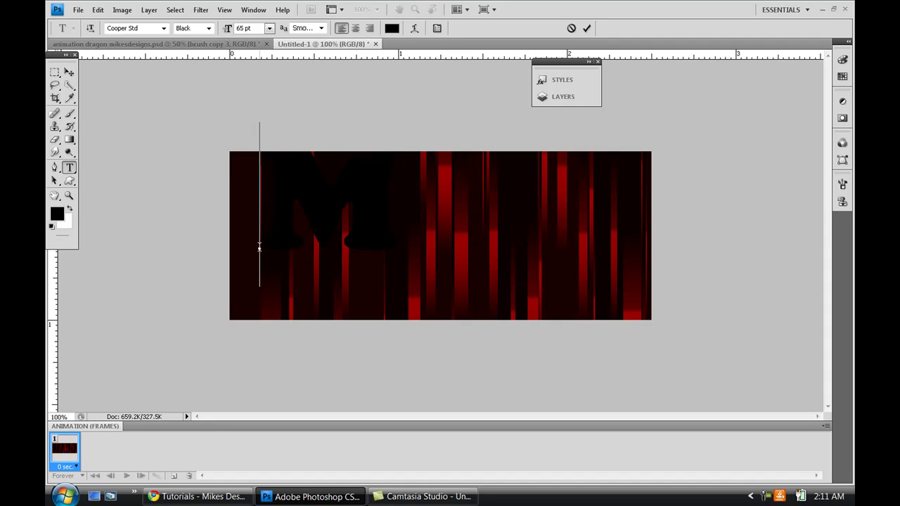
pyautogui.moveTo(237, 31); pyautogui.dragTo(220, 32)
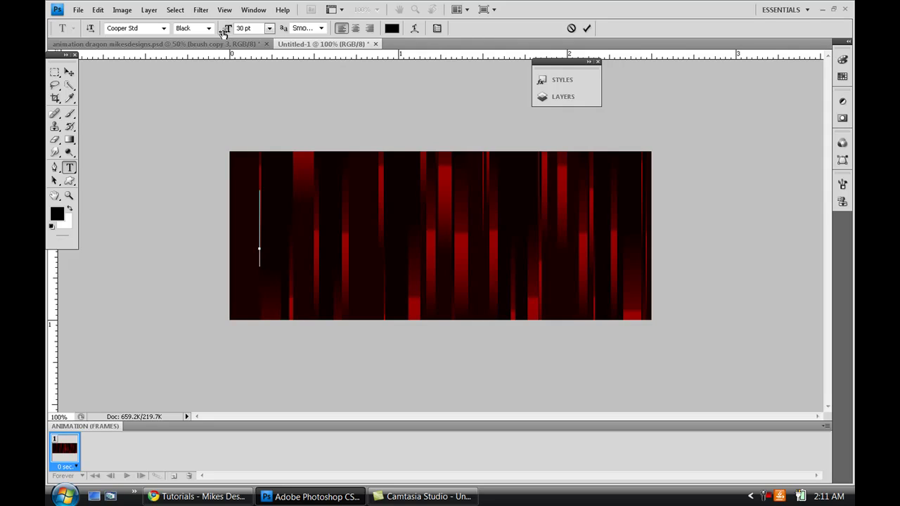
pyautogui.write('Mikes')
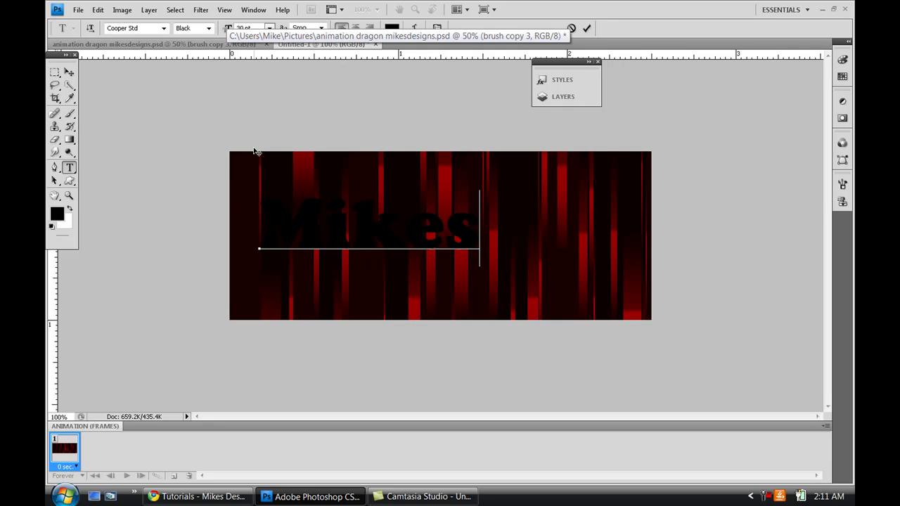
pyautogui.write('Designs')
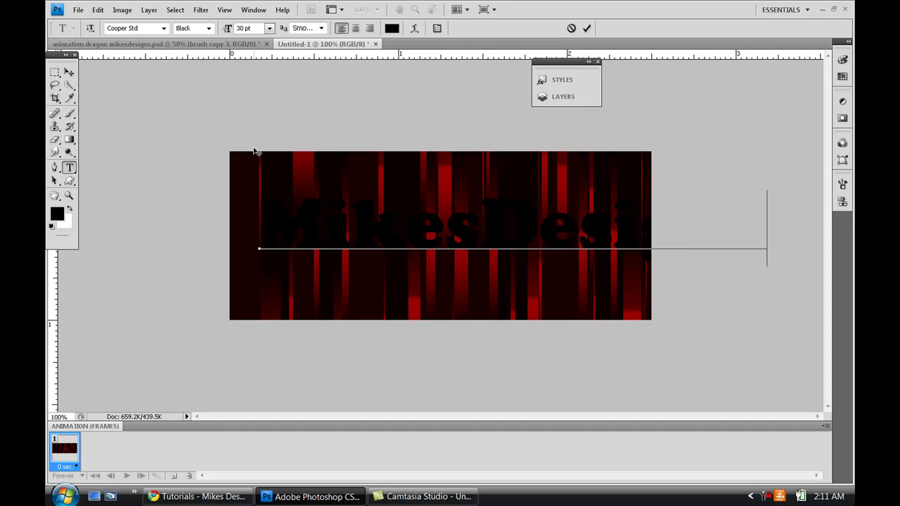
# - Shrink the MikesDesigns text, nudge it slightly left and commit it
pyautogui.hotkey('ctrl', 'a')
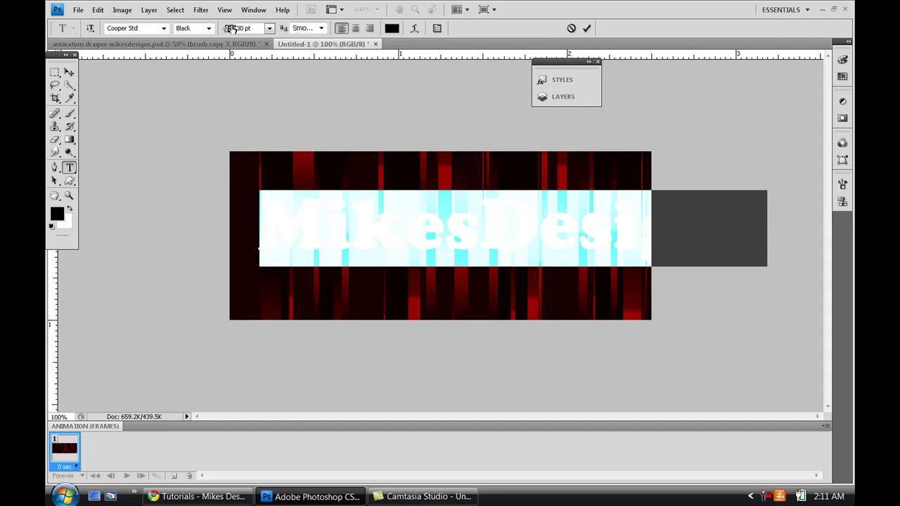
pyautogui.moveTo(234, 29); pyautogui.dragTo(227, 28)
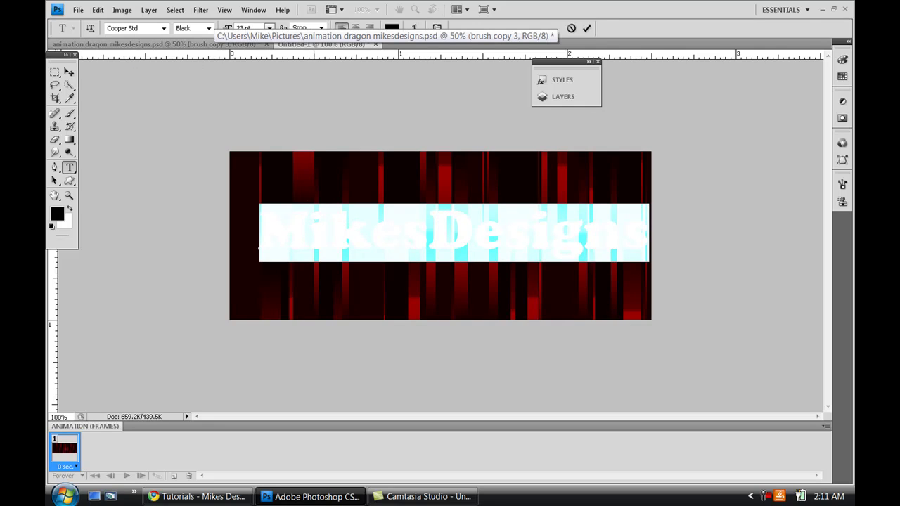
pyautogui.moveTo(314, 228); pyautogui.dragTo(305, 230)
pyautogui.hotkey('ctrl', 'Return')
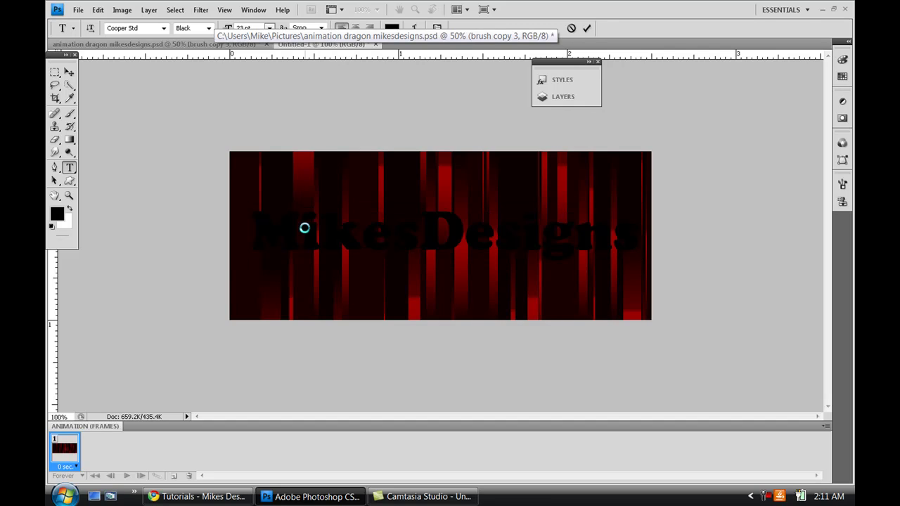
pyautogui.click(69, 72)
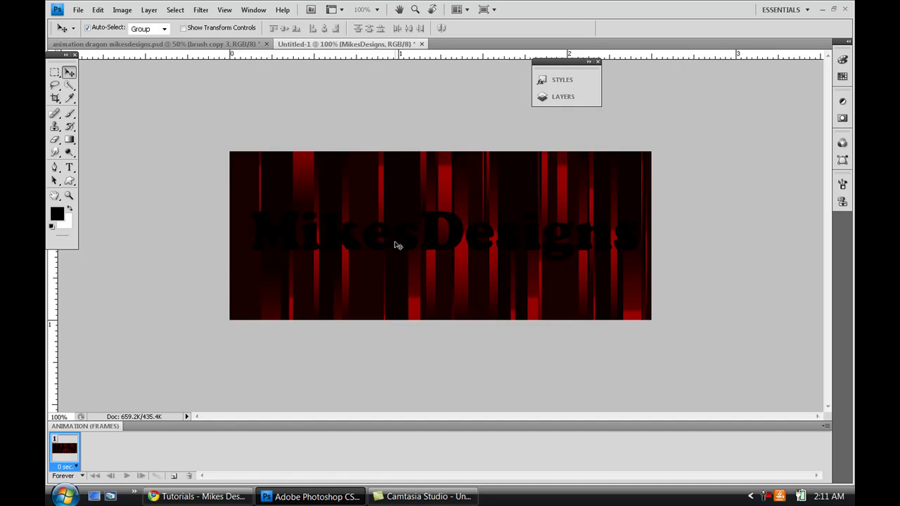
# - Add a new empty Layer 1 from the Layers panel, discarding an accidental new document
pyautogui.click(553, 98)
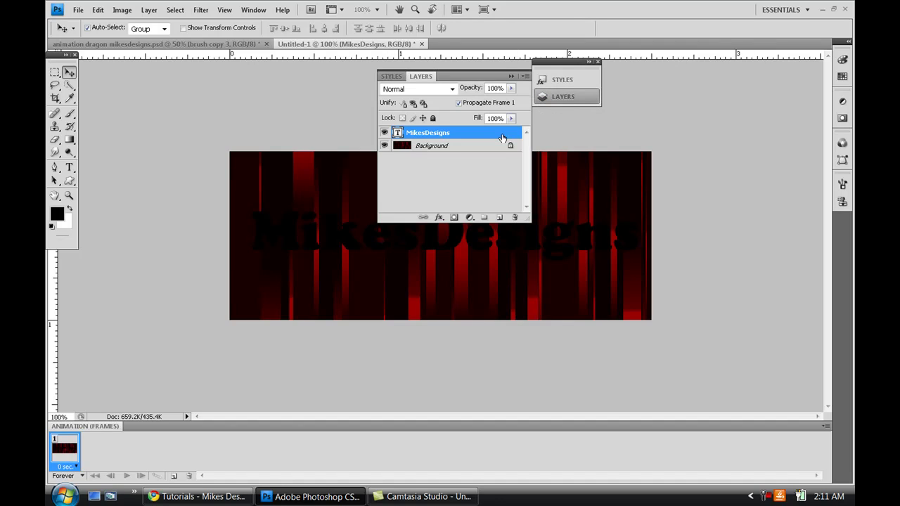
pyautogui.hotkey('ctrl', 'n')
pyautogui.click(465, 115)
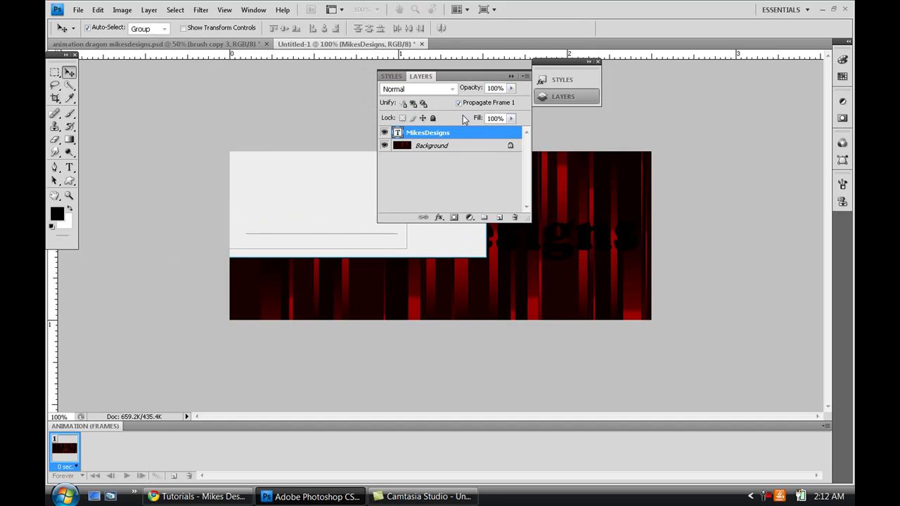
pyautogui.hotkey('ctrl', 'shift', 'n')
pyautogui.press('Return')
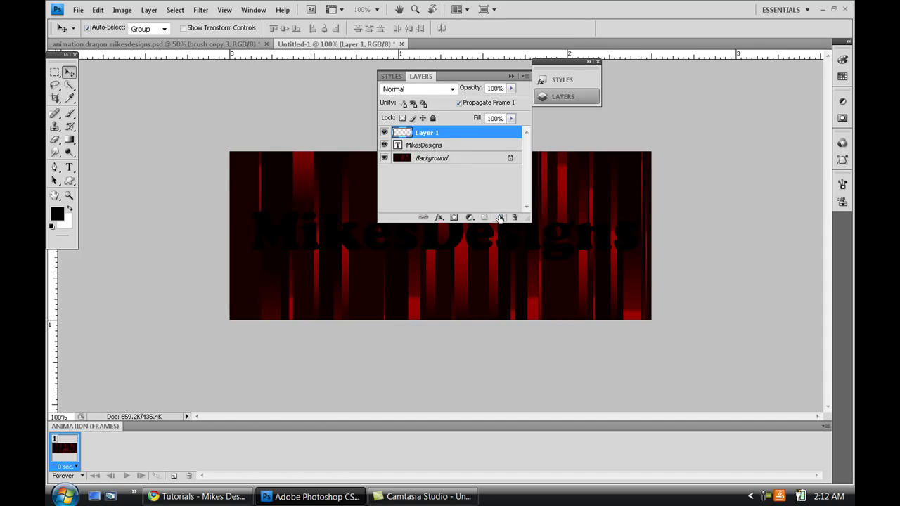
# - Collapse the Layers panel and open the Gradient tool's preset picker
pyautogui.click(512, 76)
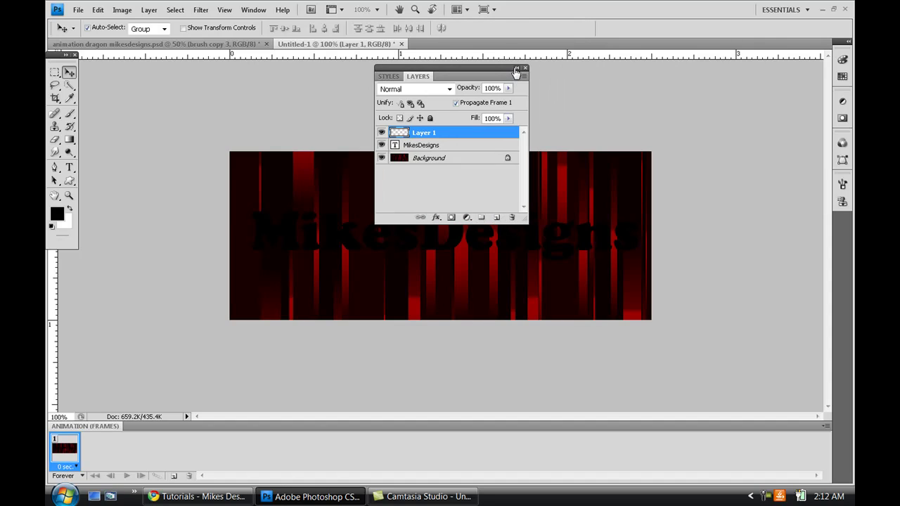
pyautogui.click(512, 69)
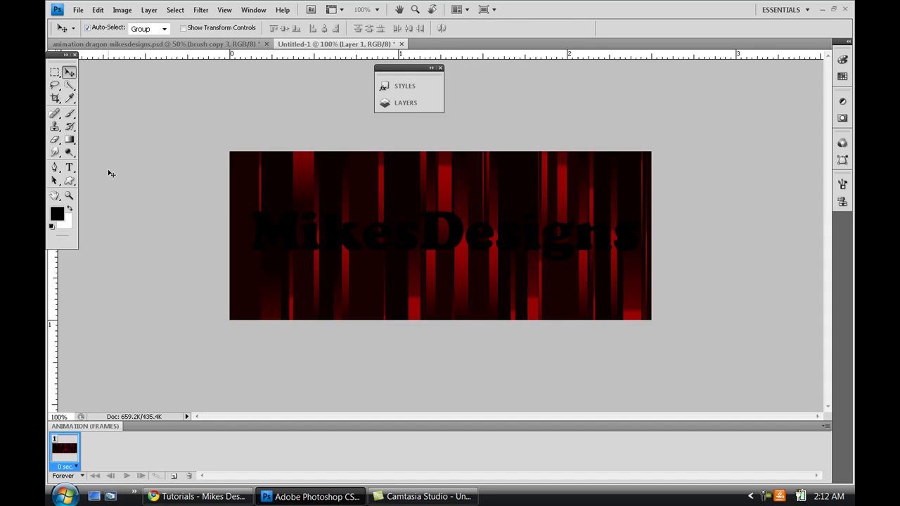
pyautogui.click(70, 139)
pyautogui.click(129, 28)
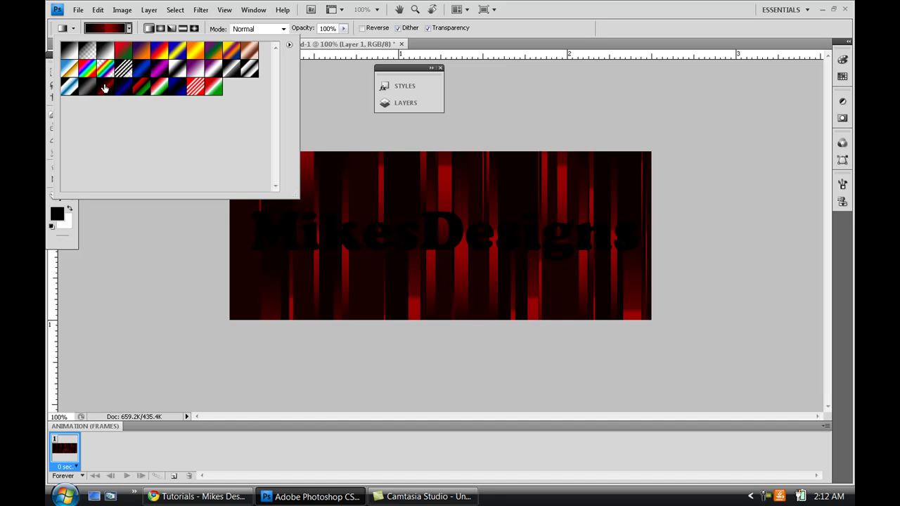
# - Edit the gradient to black–ff0000–black with the red stop at 50% and save it as a preset
pyautogui.click(111, 31)
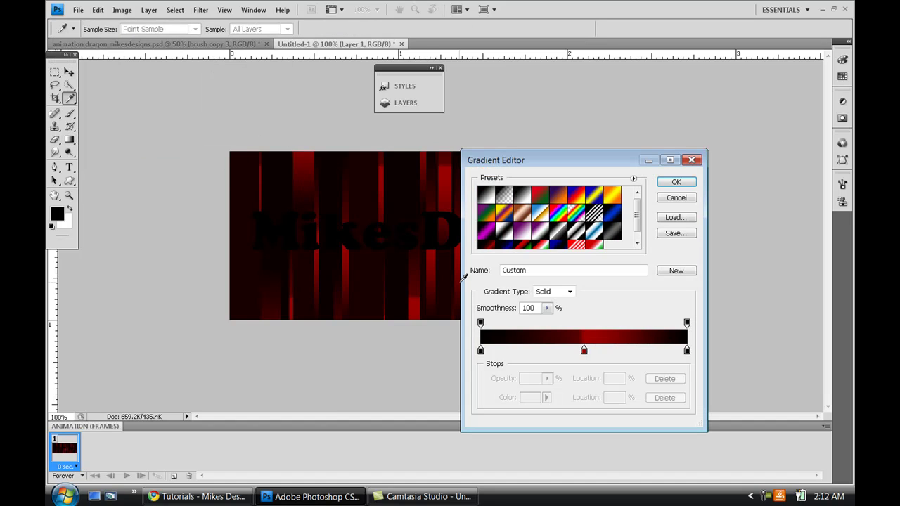
pyautogui.click(584, 350)
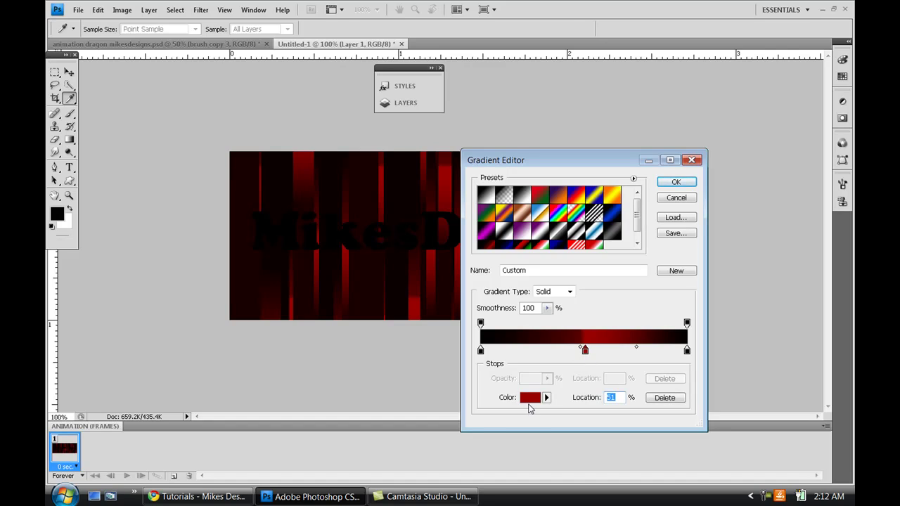
pyautogui.press('Down')
pyautogui.click(533, 399)
pyautogui.click(698, 255)
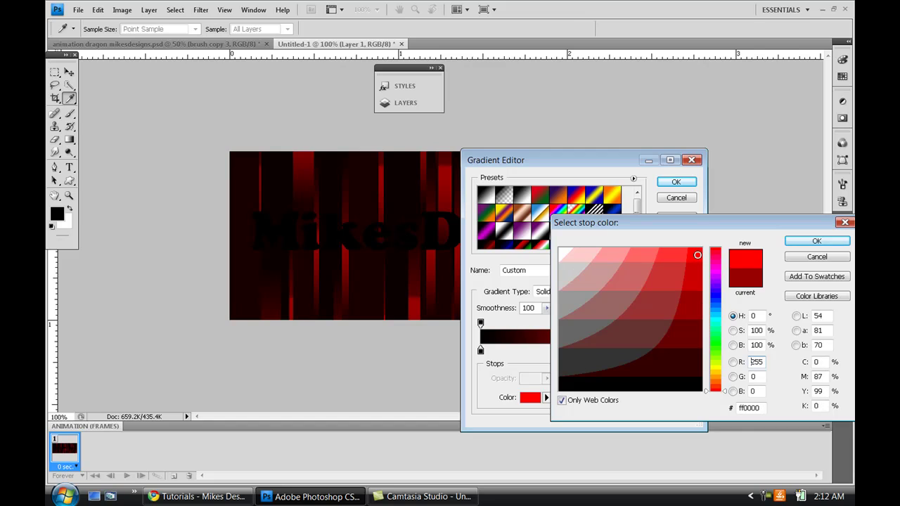
pyautogui.click(791, 242)
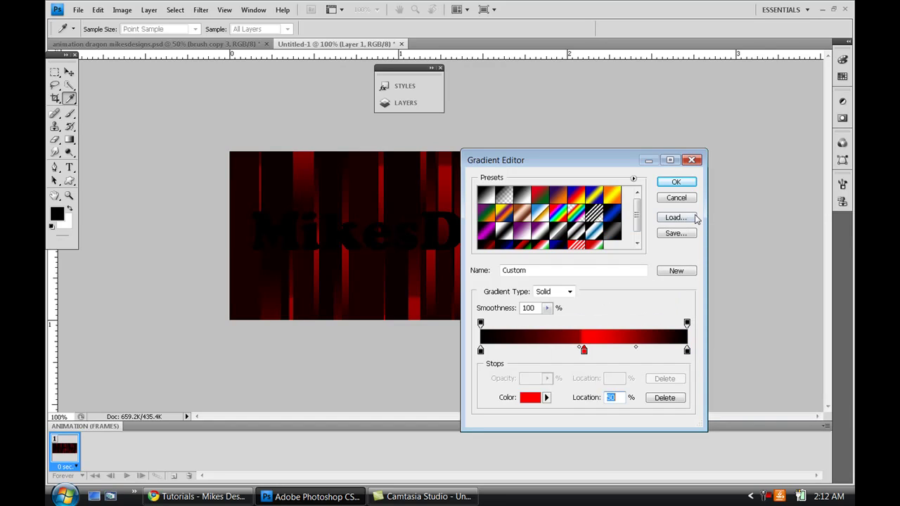
pyautogui.click(672, 271)
pyautogui.click(675, 182)
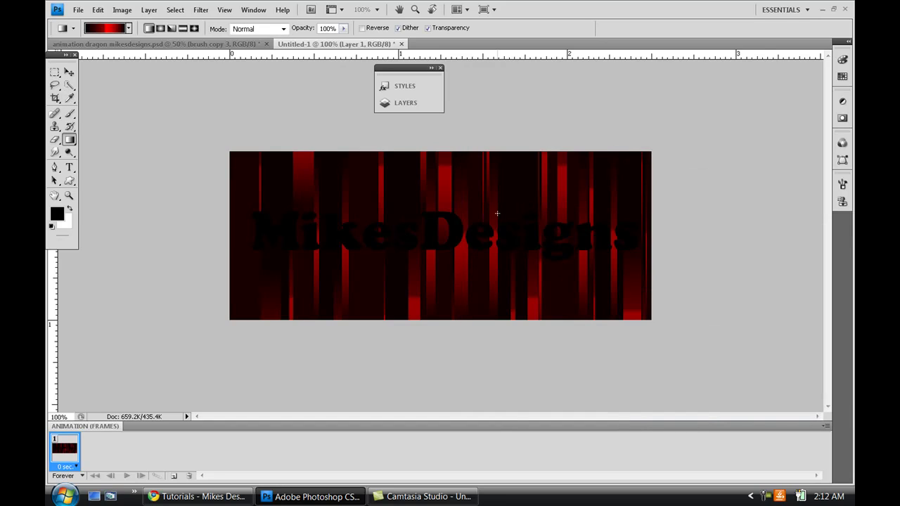
# - Load the MikesDesigns letter outline as a selection and add Layer 2
pyautogui.click(405, 104)
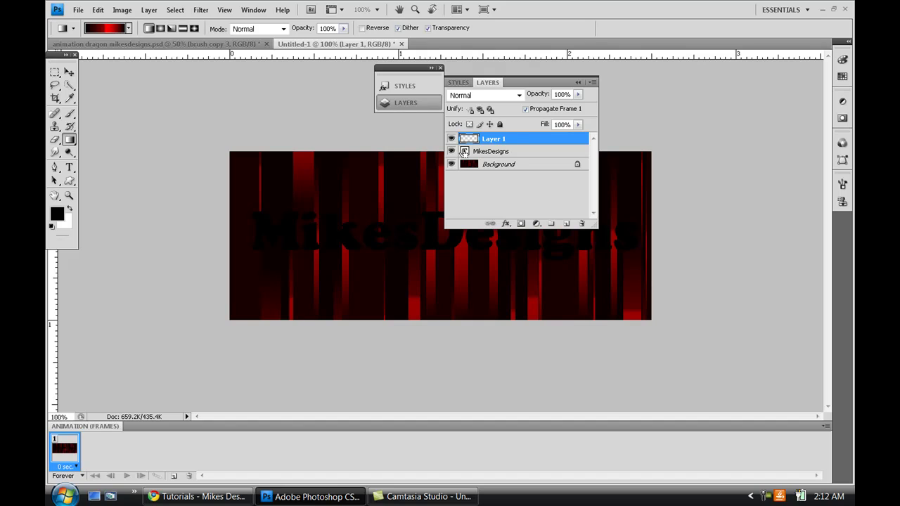
pyautogui.keyDown('ctrl'); pyautogui.click(464, 152); pyautogui.keyUp('ctrl')
pyautogui.hotkey('ctrl', 'shift', 'n')
pyautogui.press('Return')
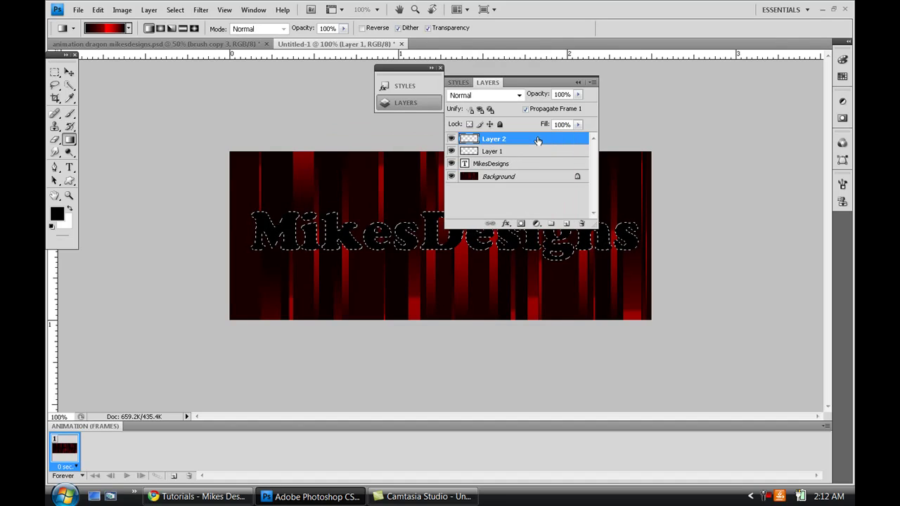
# - Add five more empty layers, Layer 3 through Layer 7
pyautogui.hotkey('ctrl', 'shift', 'n')
pyautogui.press('Return')
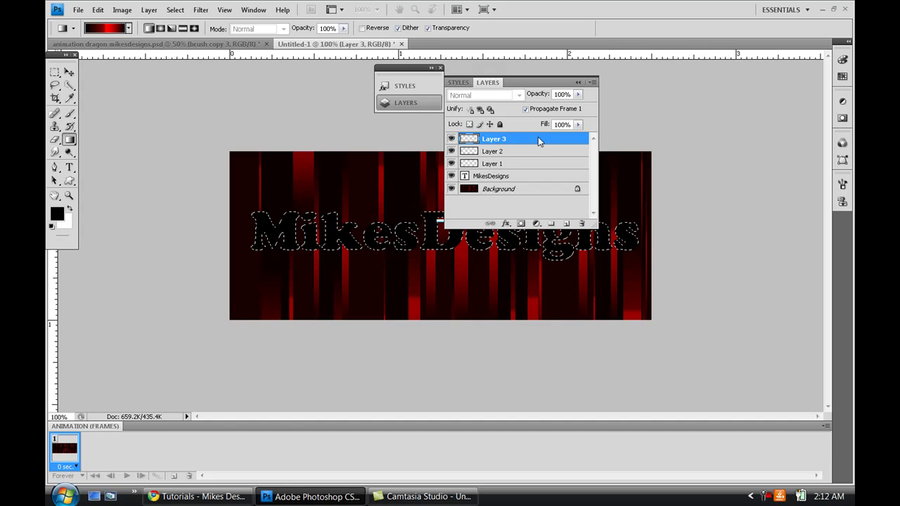
pyautogui.hotkey('ctrl', 'shift', 'n')
pyautogui.press('Return')
pyautogui.hotkey('ctrl', 'shift', 'n')
pyautogui.press('Return')
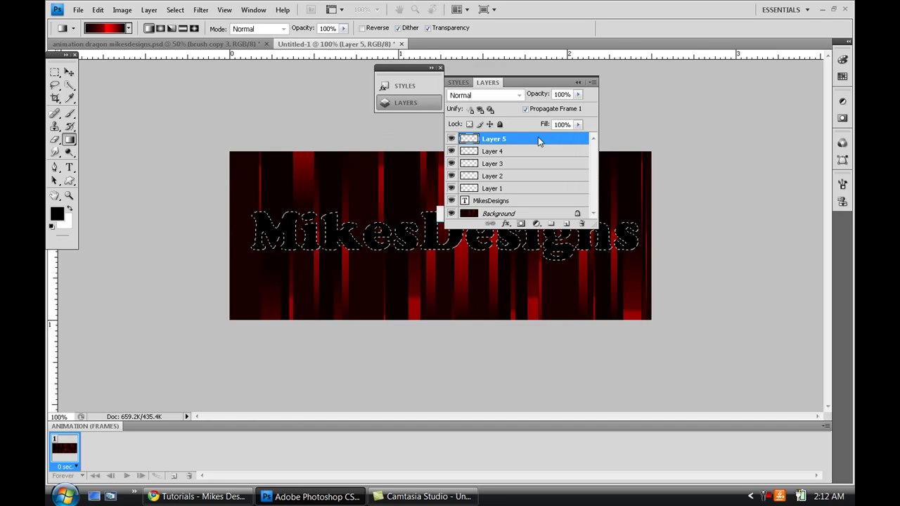
pyautogui.hotkey('ctrl', 'shift', 'n')
pyautogui.press('Return')
pyautogui.hotkey('ctrl', 'shift', 'n')
pyautogui.press('Return')
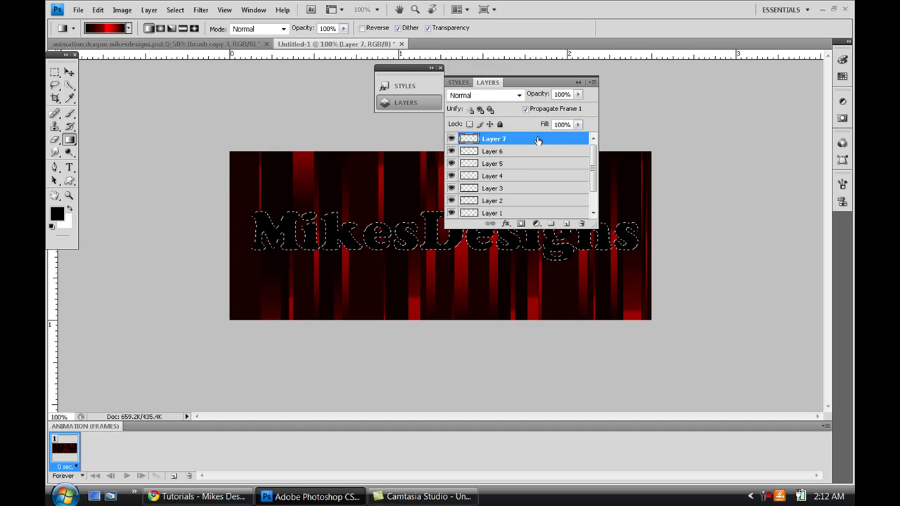
# - Paint the red gradient glow over the first letters on Layer 1 and around 'sD' on Layer 2
pyautogui.click(538, 213)
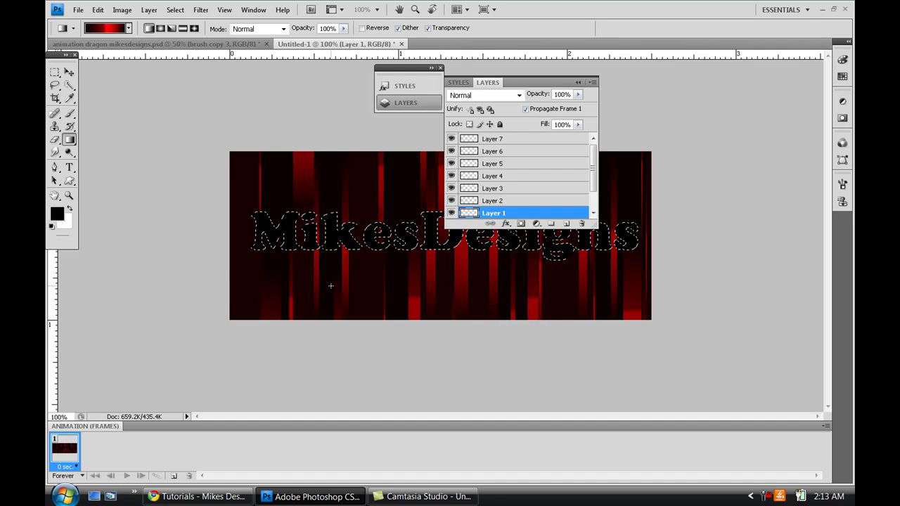
pyautogui.moveTo(330, 285); pyautogui.dragTo(331, 285)
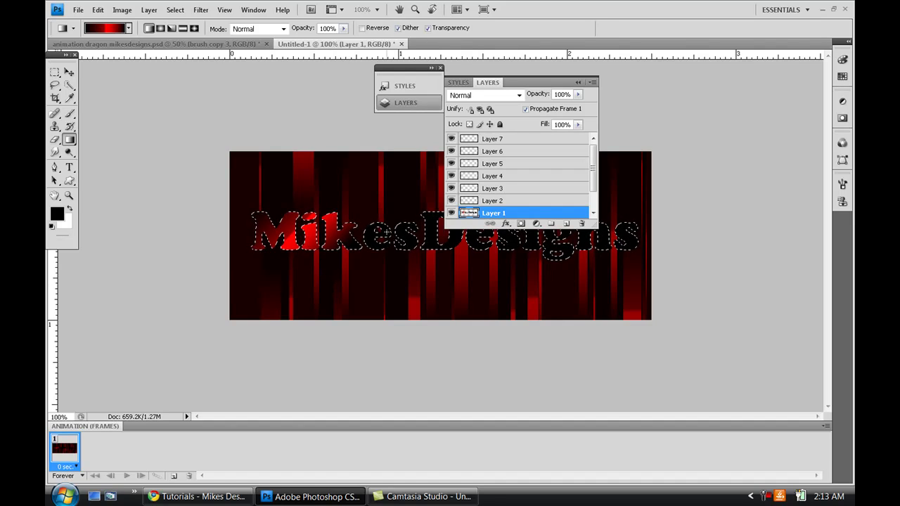
pyautogui.click(496, 202)
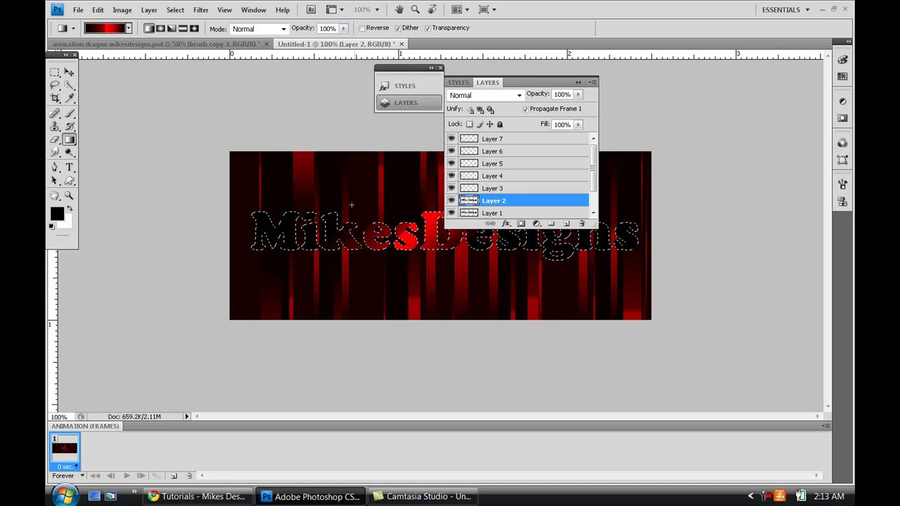
pyautogui.moveTo(421, 282); pyautogui.dragTo(421, 281)
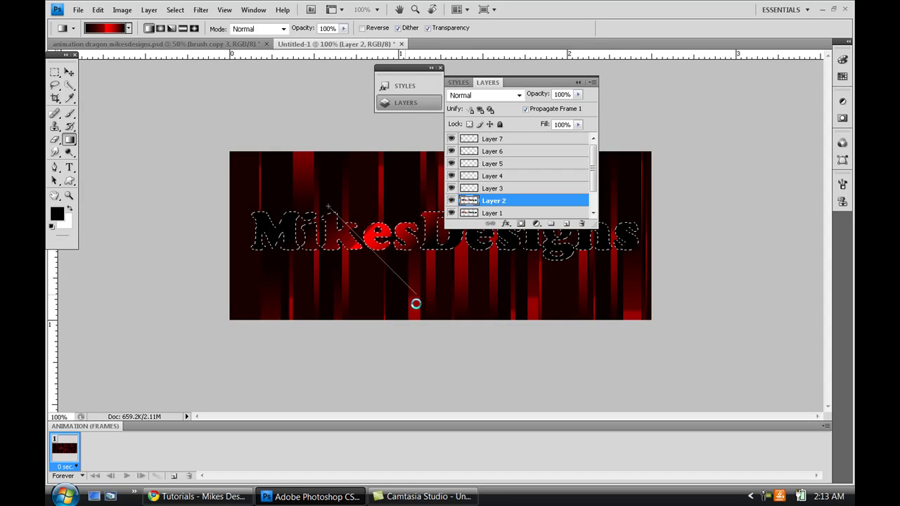
pyautogui.moveTo(415, 304); pyautogui.dragTo(416, 303)
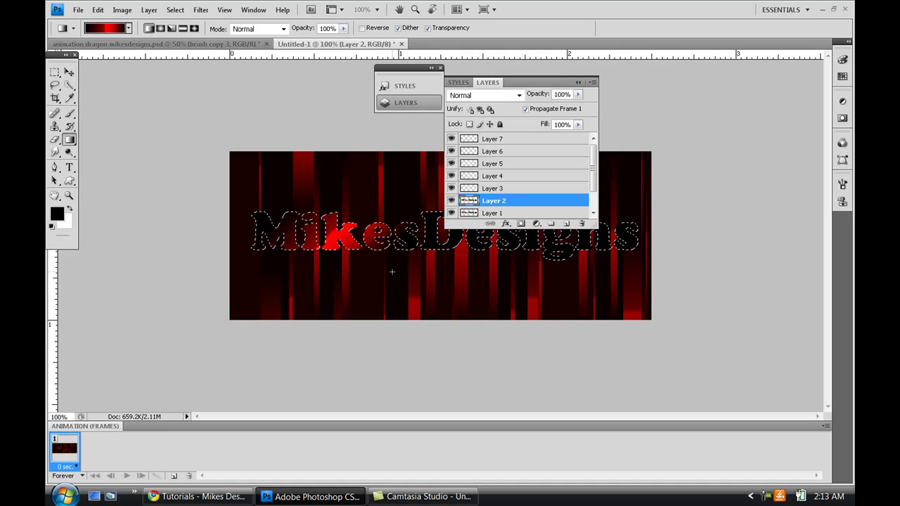
# - On Layer 3, apply the red gradient glow across the middle letters
pyautogui.click(495, 190)
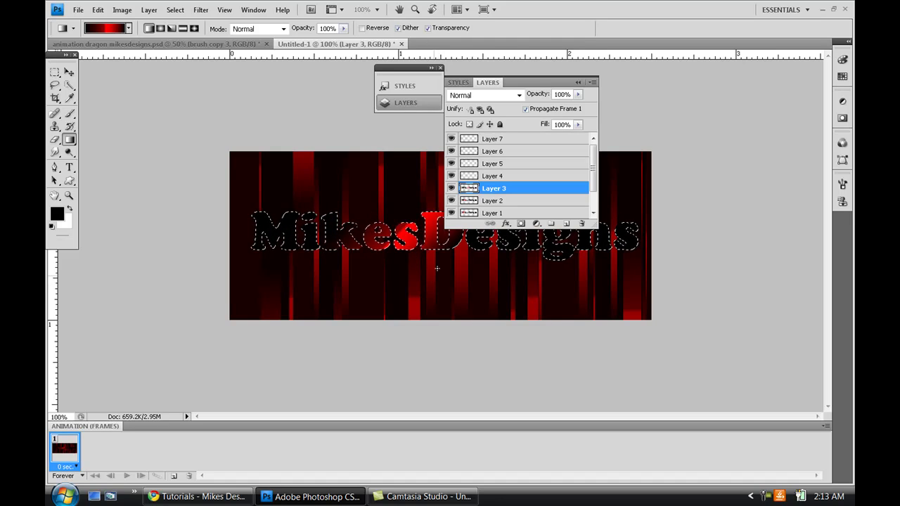
pyautogui.moveTo(536, 81); pyautogui.dragTo(253, 97)
pyautogui.moveTo(459, 191); pyautogui.dragTo(497, 232)
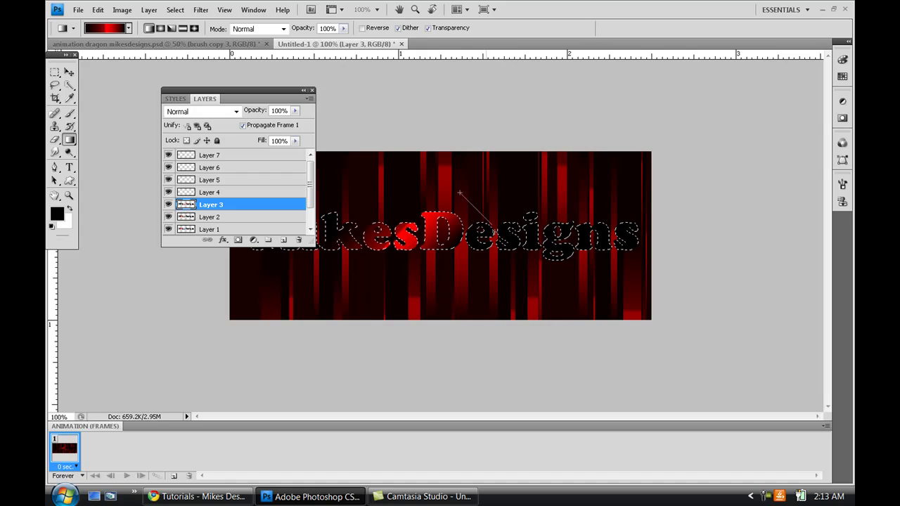
pyautogui.moveTo(533, 266); pyautogui.dragTo(533, 266)
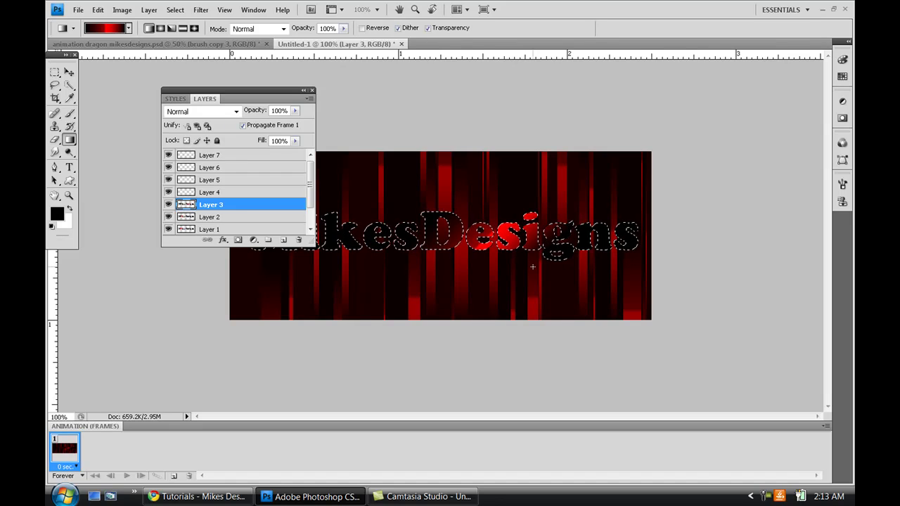
# - Paint the red glow over 'gns' on Layer 4 and collapse the Layers panel
pyautogui.click(287, 194)
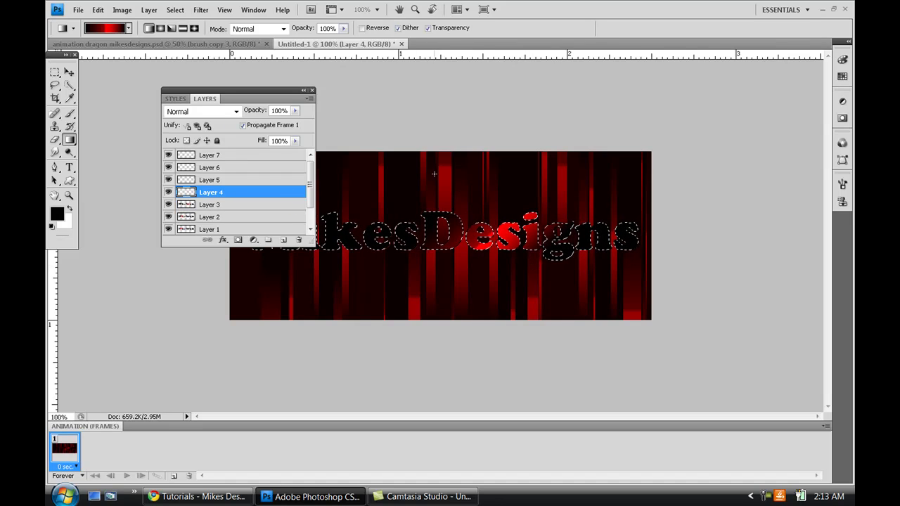
pyautogui.moveTo(622, 277); pyautogui.dragTo(622, 277)
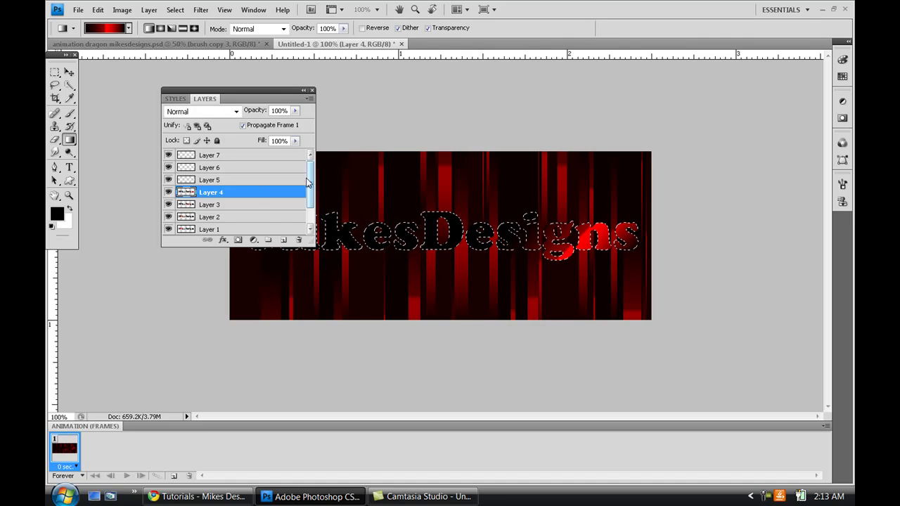
pyautogui.scroll(-2, 307, 182)
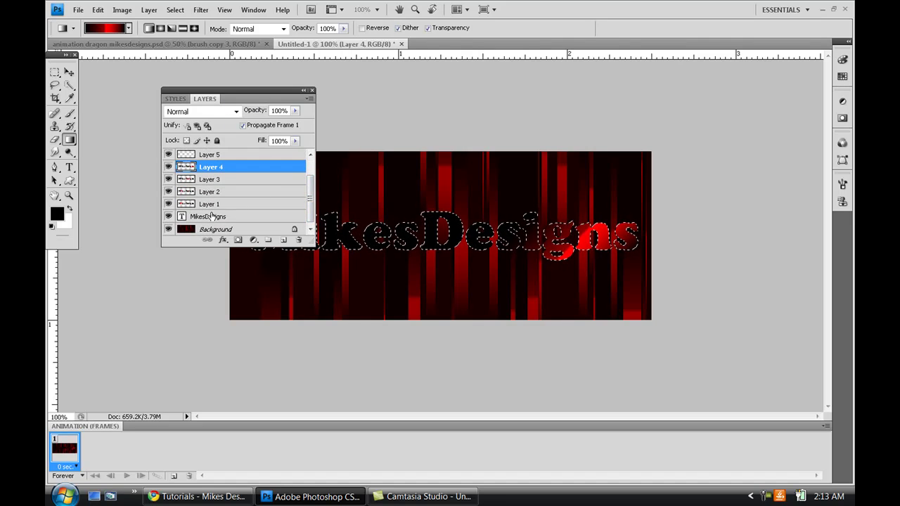
pyautogui.click(303, 91)
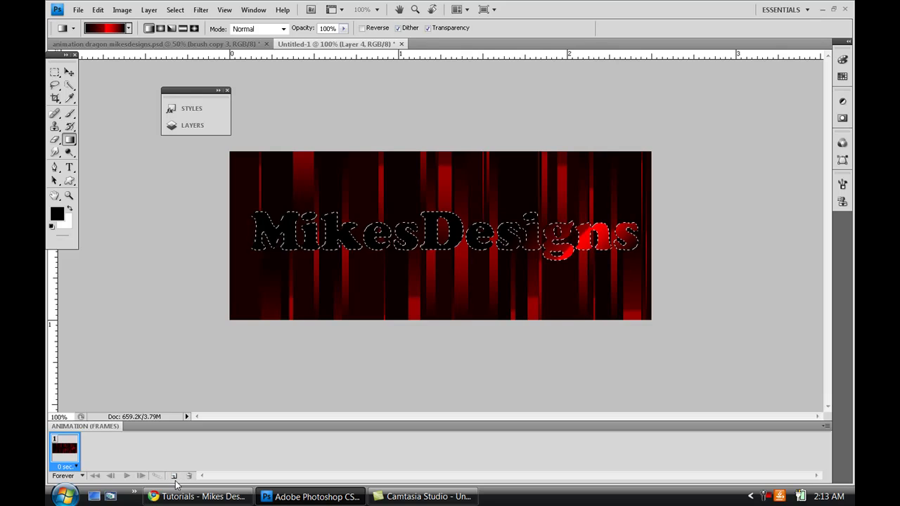
# - Duplicate frame 1 four times in the Animation panel, then reselect frame 1
pyautogui.click(259, 11)
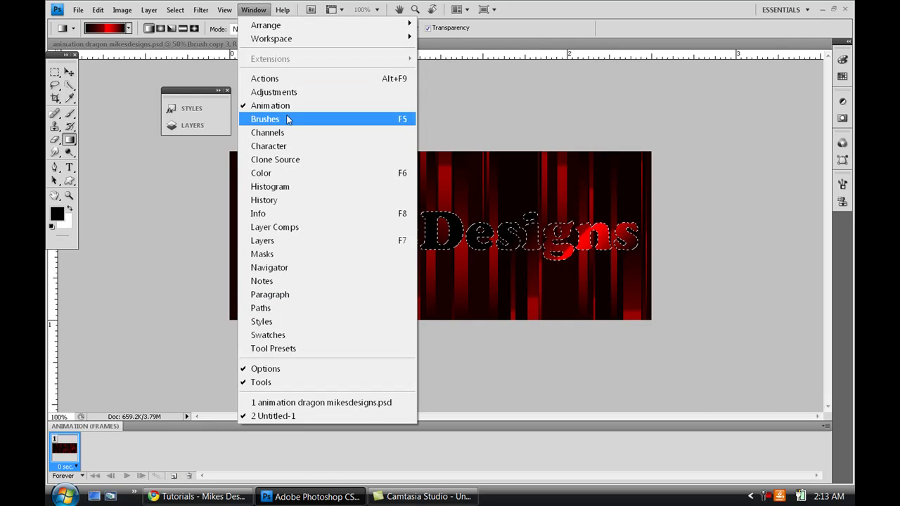
pyautogui.click(214, 165)
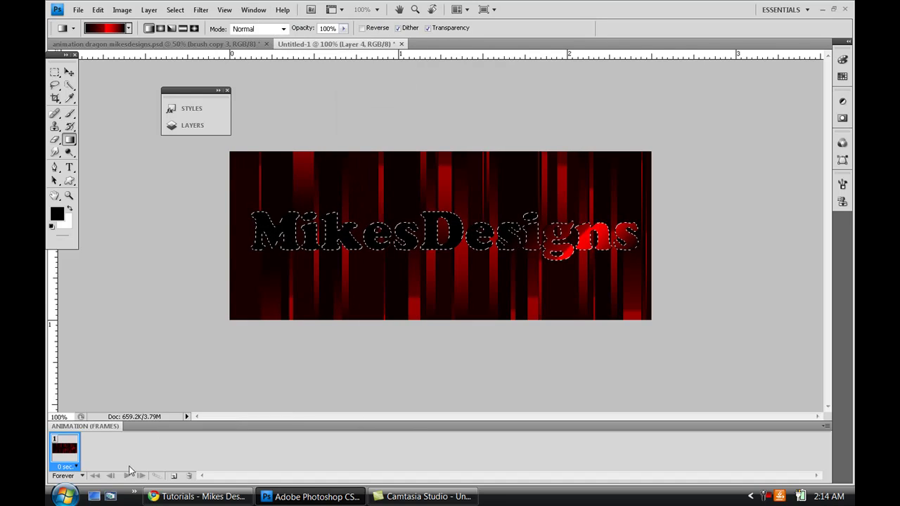
pyautogui.click(175, 476)
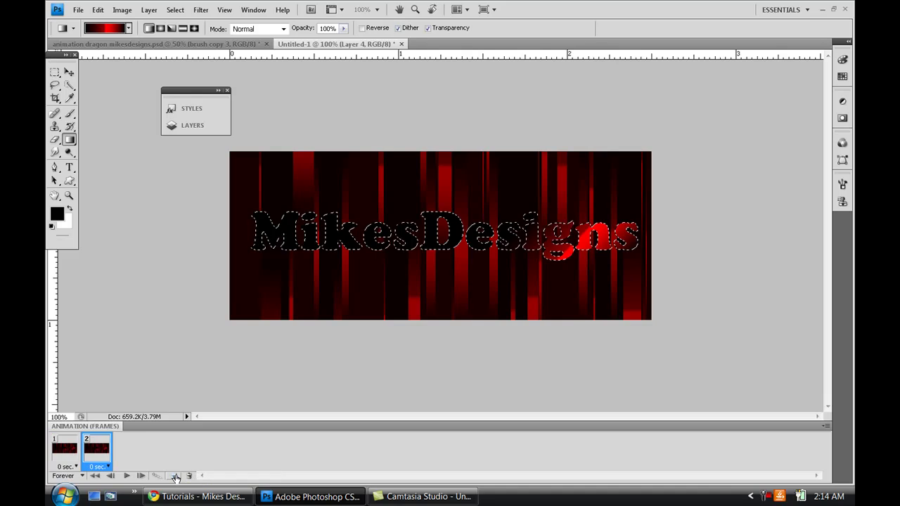
pyautogui.click(175, 477)
pyautogui.click(175, 476)
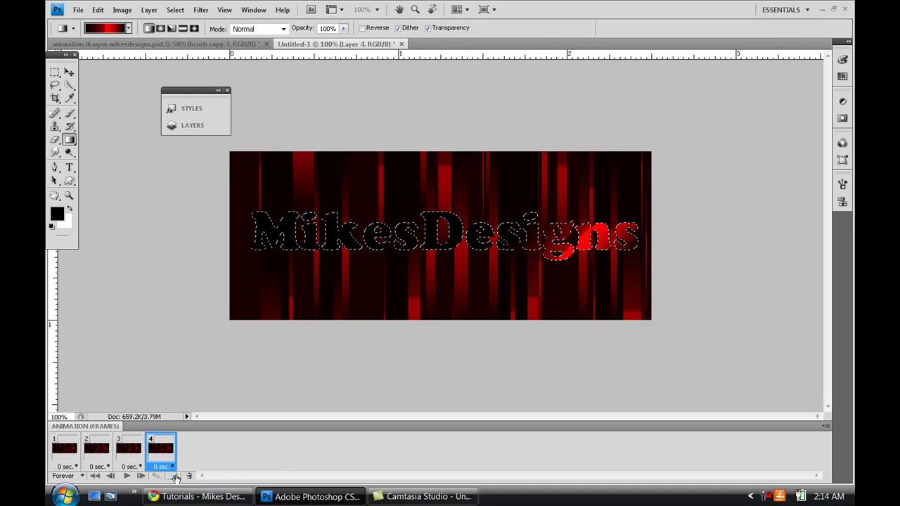
pyautogui.click(175, 477)
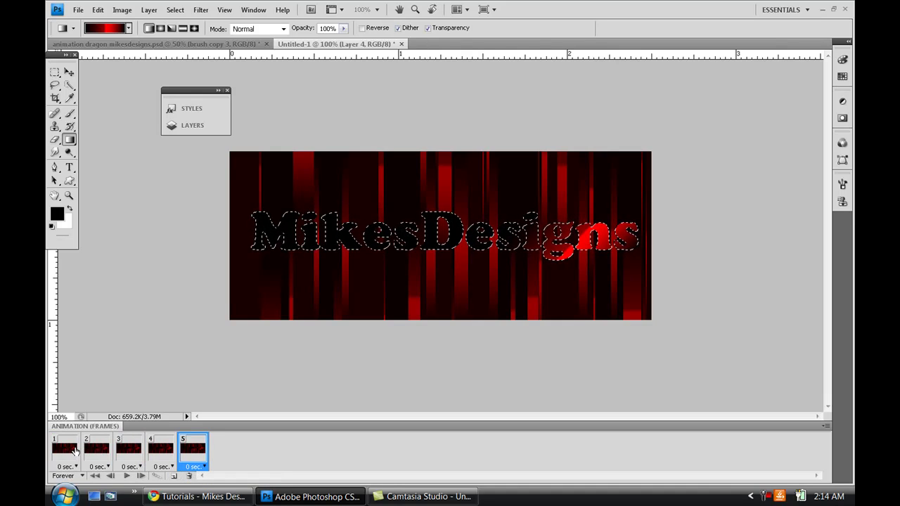
pyautogui.click(75, 450)
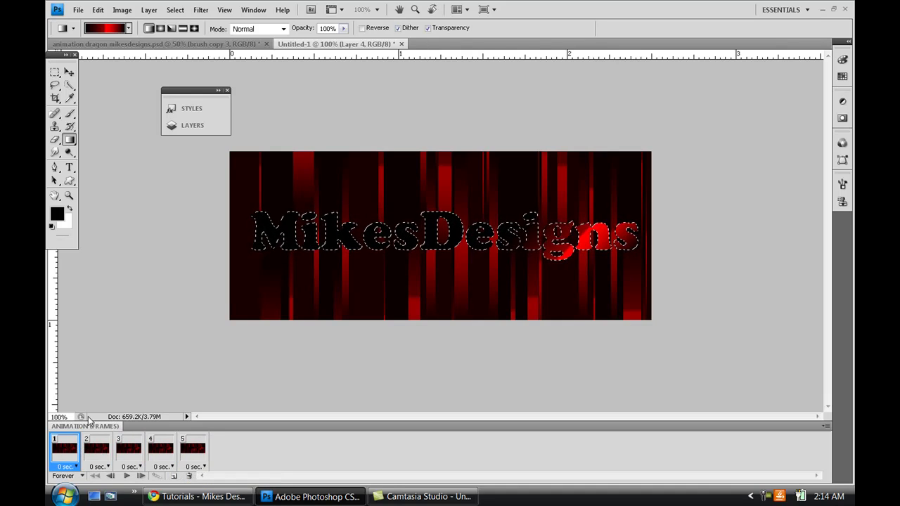
# - In frame 1, hide Layers 4 and 2 so only Layer 1's glow shows, and make Layer 1 active
pyautogui.click(202, 134)
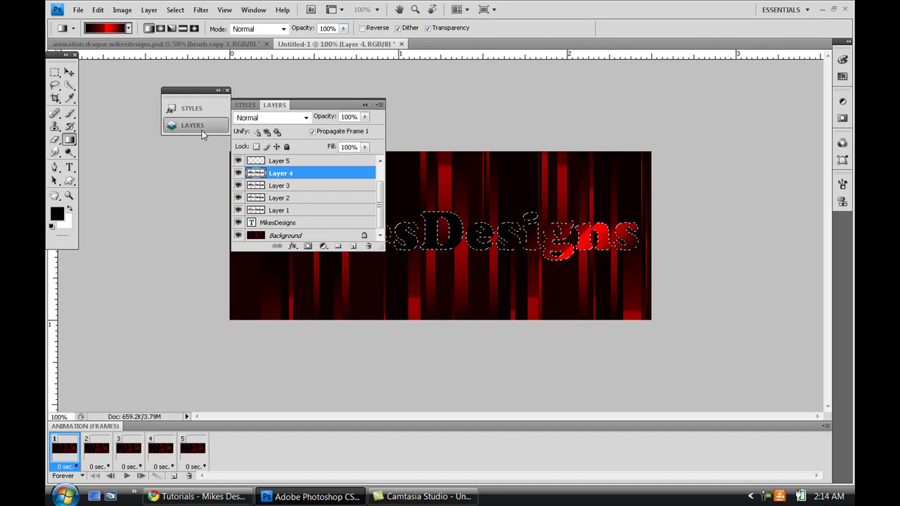
pyautogui.click(239, 173)
pyautogui.click(239, 198)
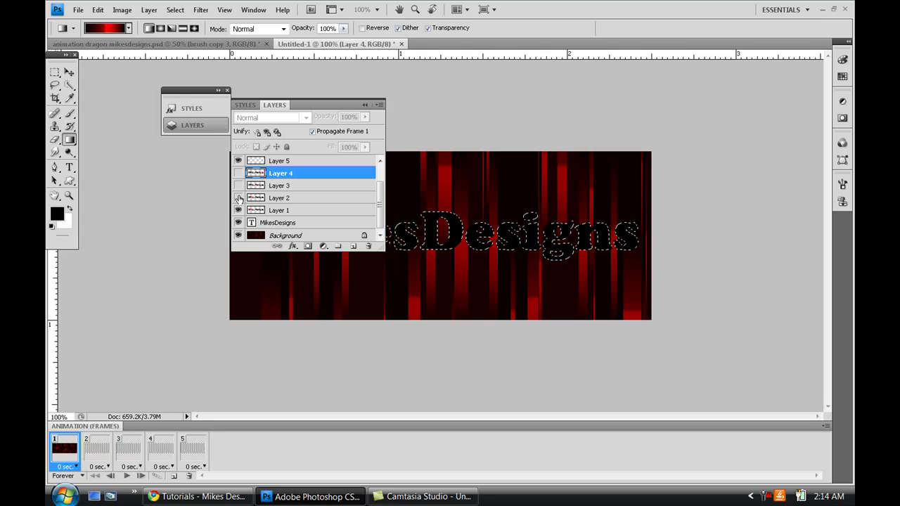
pyautogui.click(297, 212)
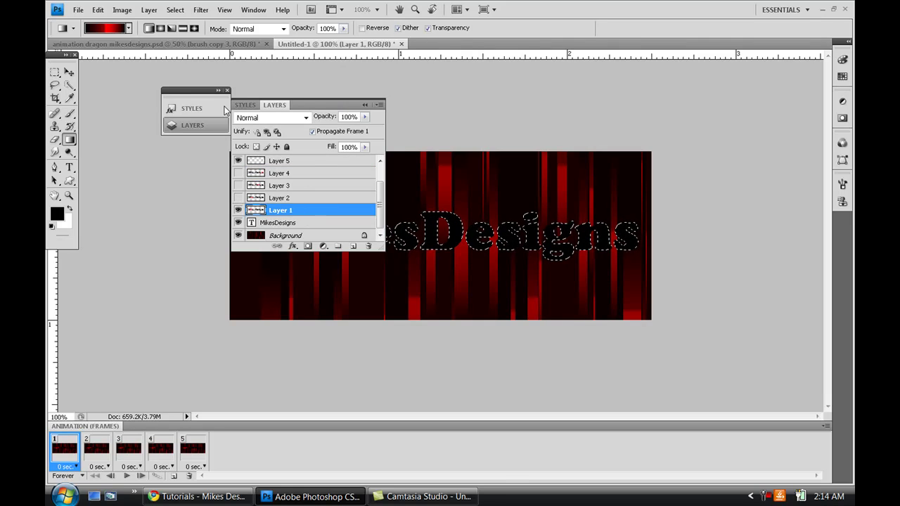
pyautogui.moveTo(308, 107); pyautogui.dragTo(186, 88)
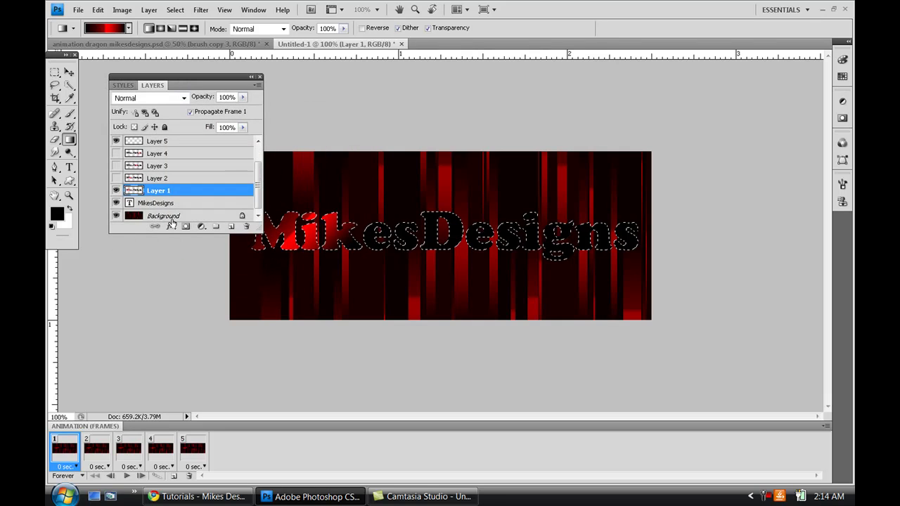
# - Make frame 2 show only Layer 2 and frame 3 show only Layer 3
pyautogui.click(97, 460)
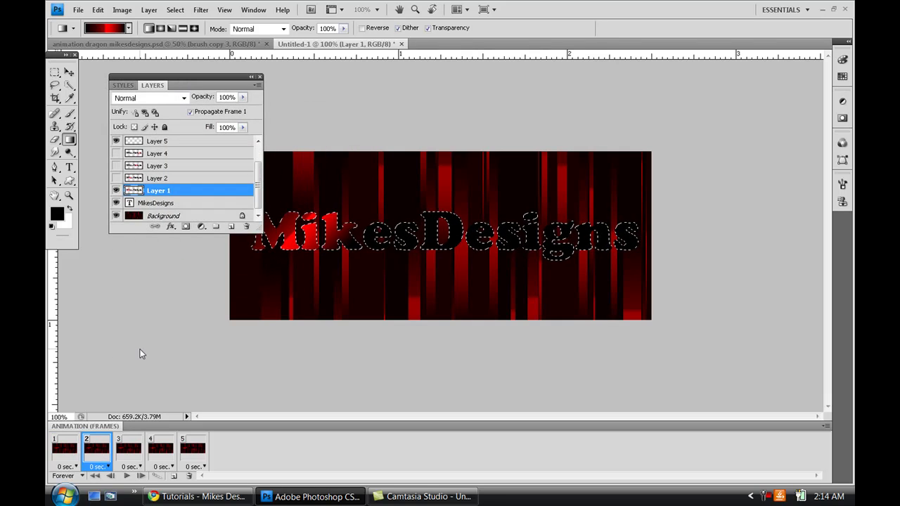
pyautogui.click(116, 191)
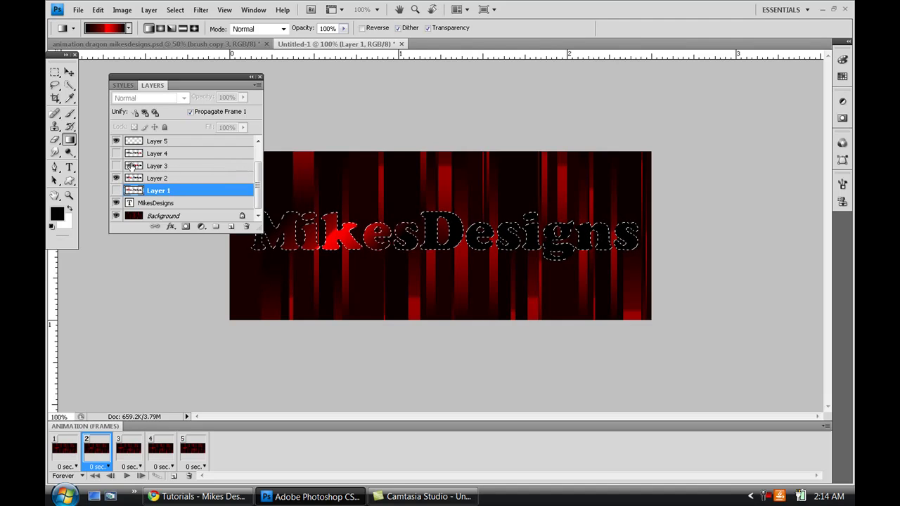
pyautogui.click(115, 162)
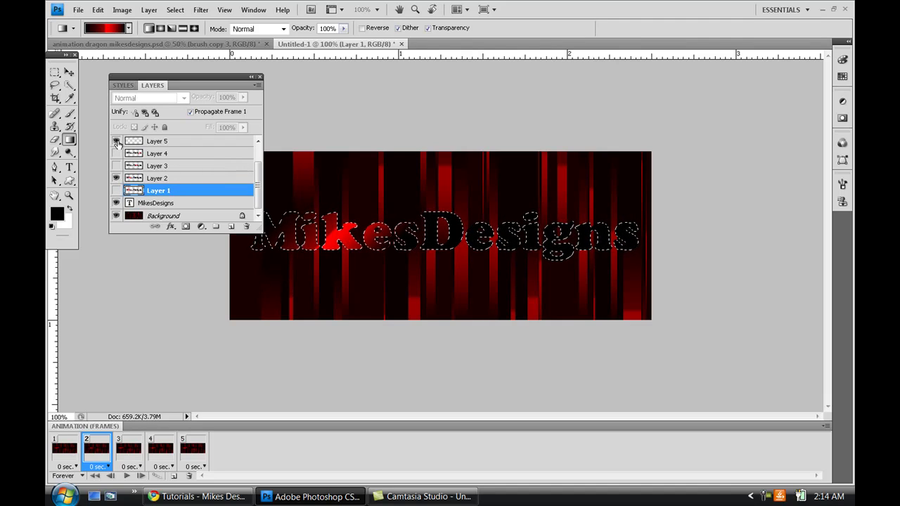
pyautogui.click(137, 450)
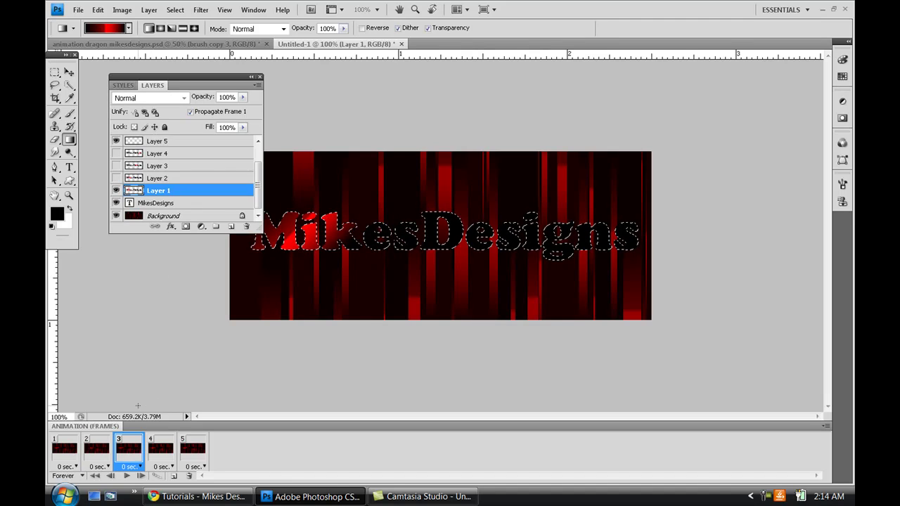
pyautogui.click(116, 190)
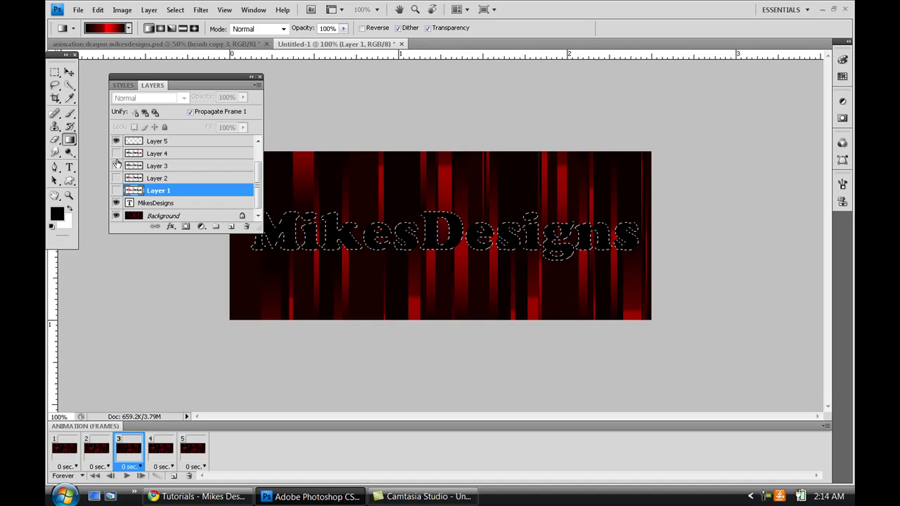
pyautogui.click(116, 166)
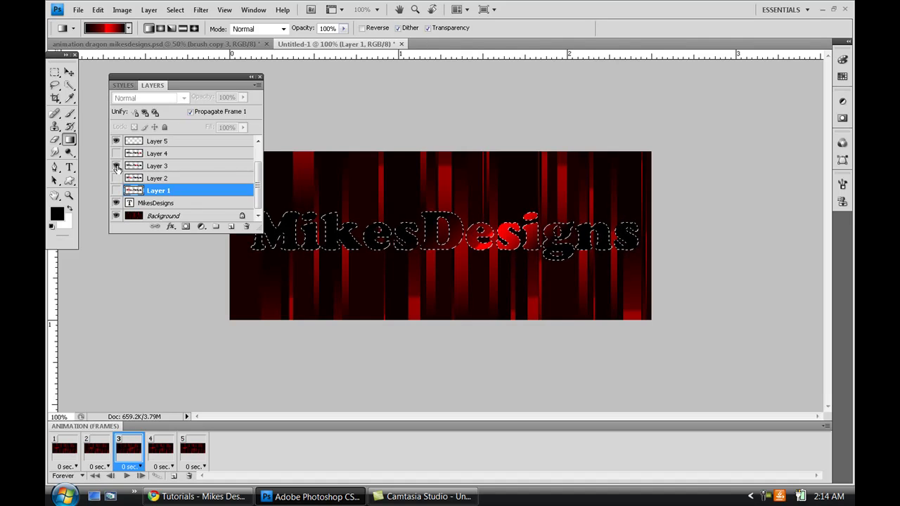
# - Hide Layer 1 in frame 4, then select the extra fifth frame
pyautogui.click(161, 448)
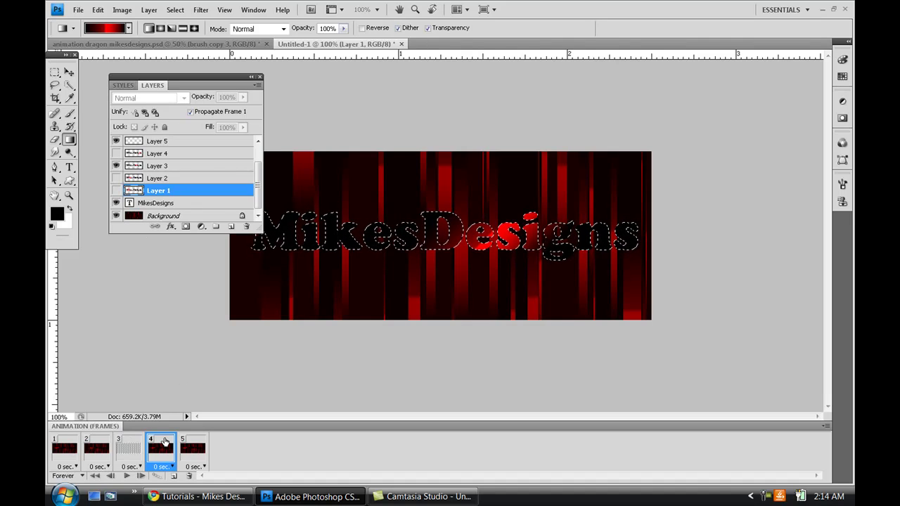
pyautogui.click(116, 190)
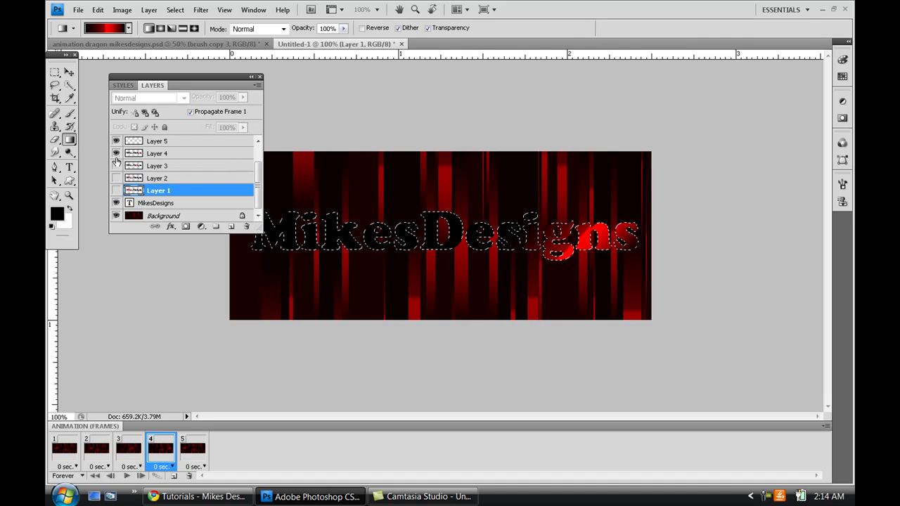
pyautogui.click(187, 441)
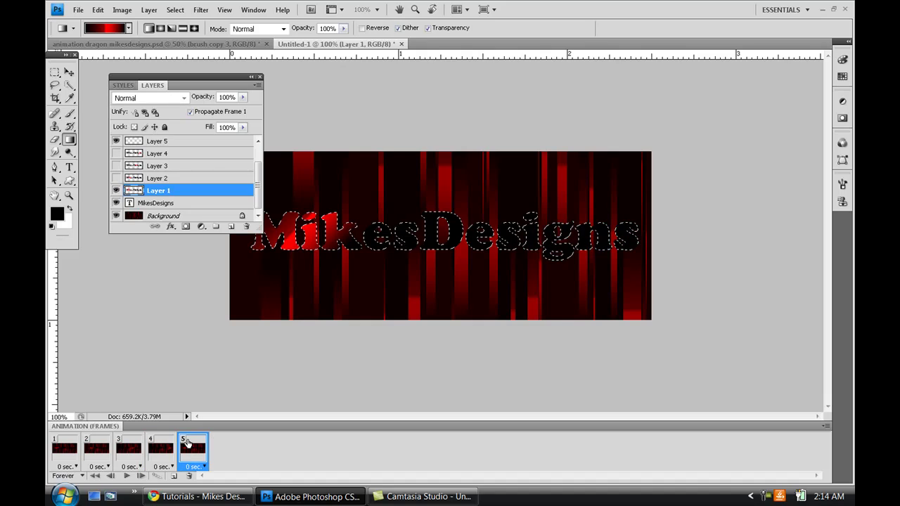
# - Delete the extra fifth frame and preview the light sweep, stopping on frame 3
pyautogui.click(189, 476)
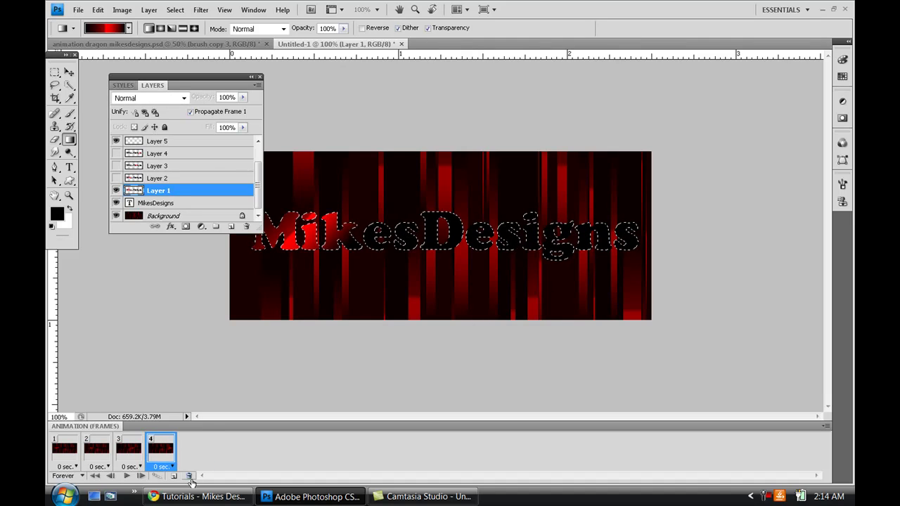
pyautogui.click(125, 475)
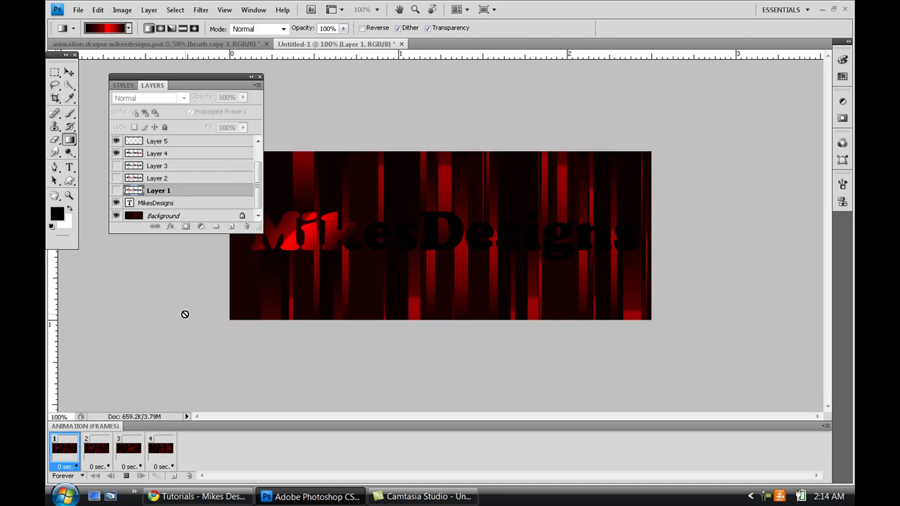
pyautogui.click(126, 476)
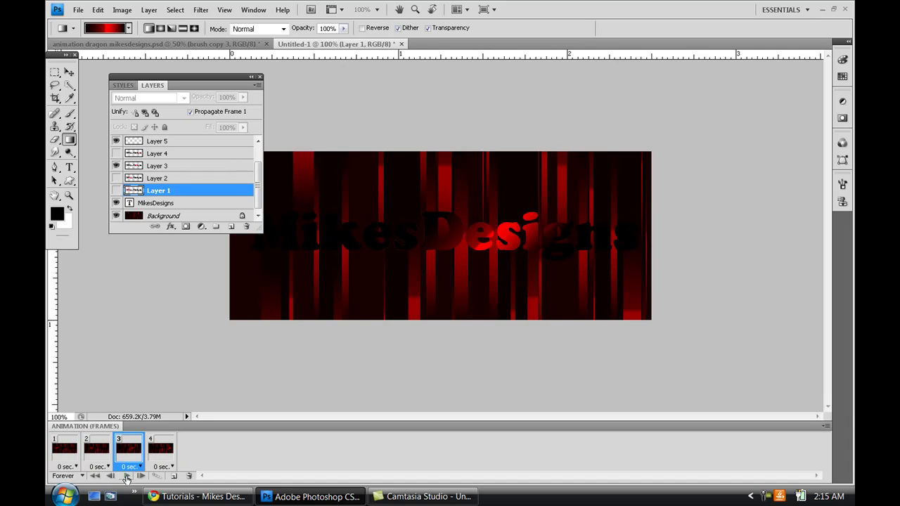
# - Hide Layer 1 and Layer 2 in frame 3, then collapse the Layers panel
pyautogui.click(169, 179)
pyautogui.click(163, 191)
pyautogui.moveTo(118, 179); pyautogui.dragTo(117, 190)
pyautogui.click(251, 78)
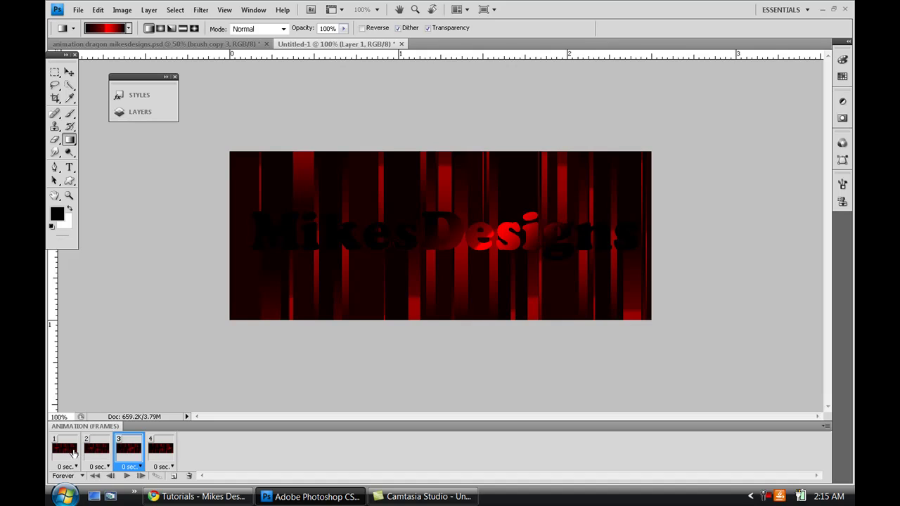
# - Set a 0.2-second delay on frames 1–4, then choose the Move tool and reselect frame 1
pyautogui.click(75, 454)
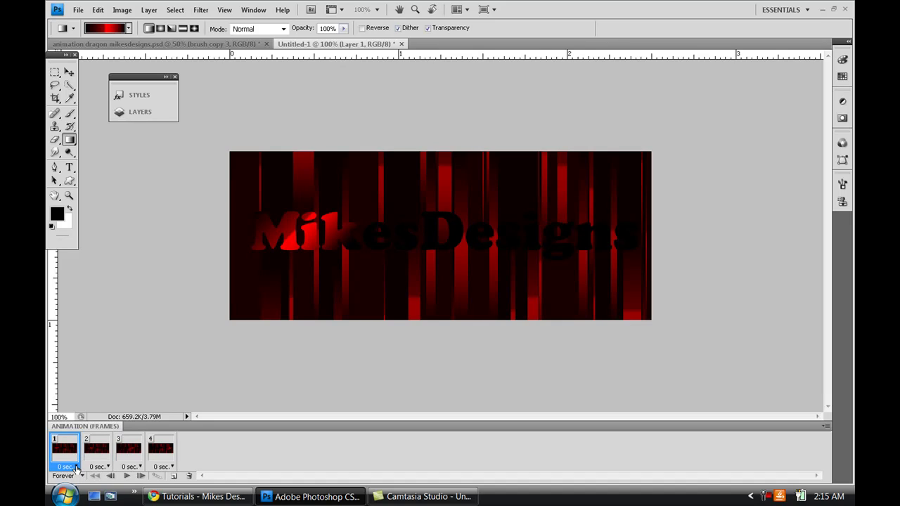
pyautogui.click(77, 467)
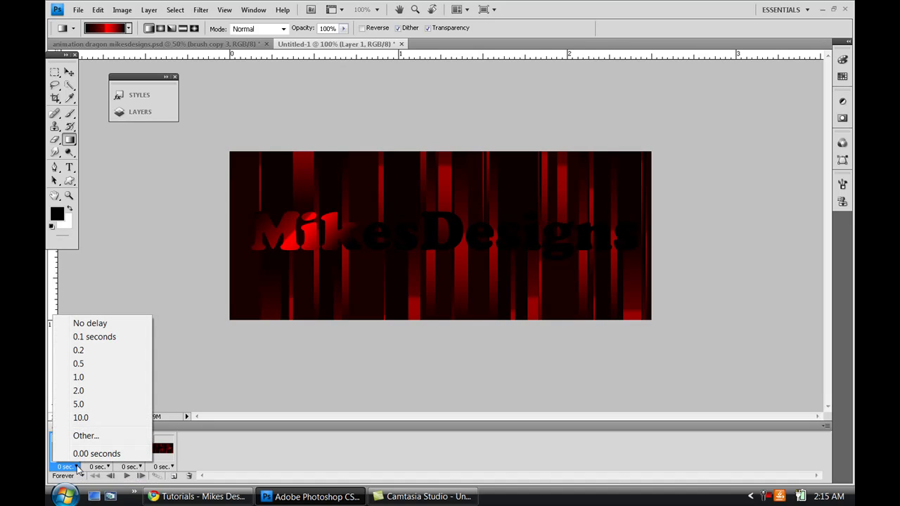
pyautogui.click(75, 470)
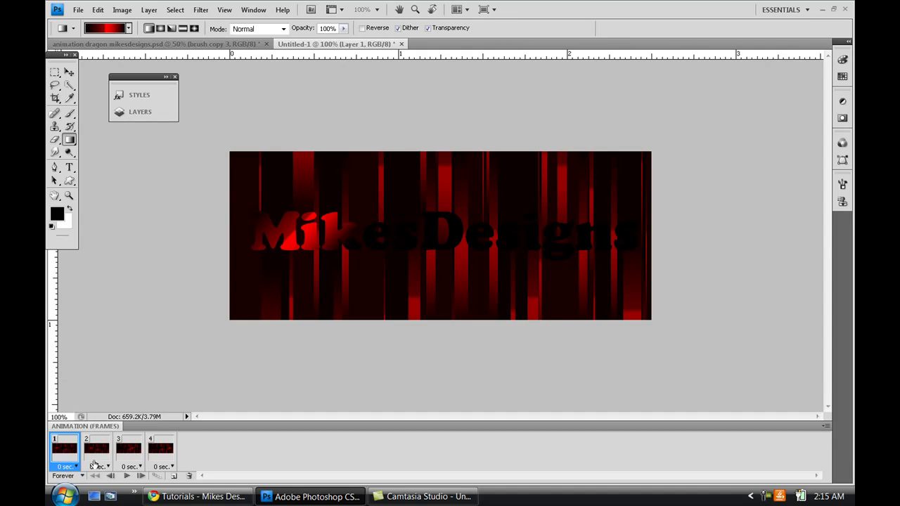
pyautogui.keyDown('shift'); pyautogui.click(154, 461); pyautogui.keyUp('shift')
pyautogui.click(157, 466)
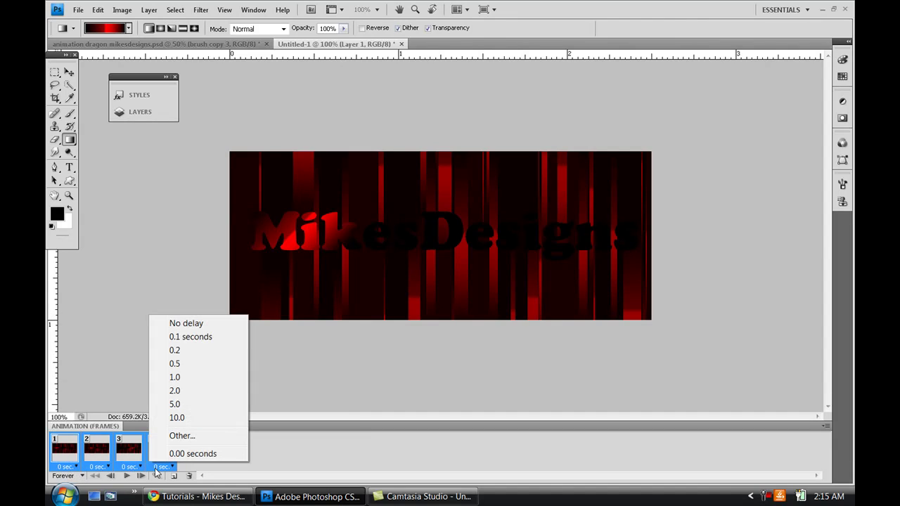
pyautogui.click(200, 355)
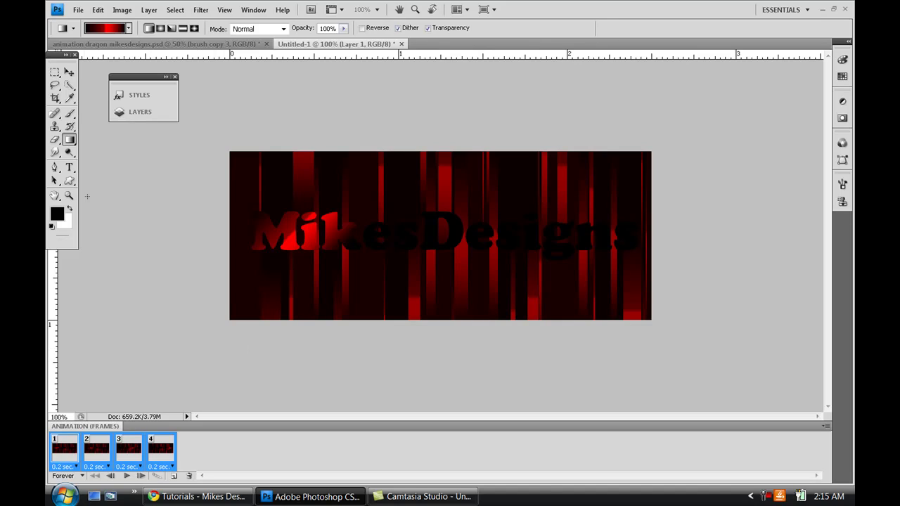
pyautogui.click(69, 72)
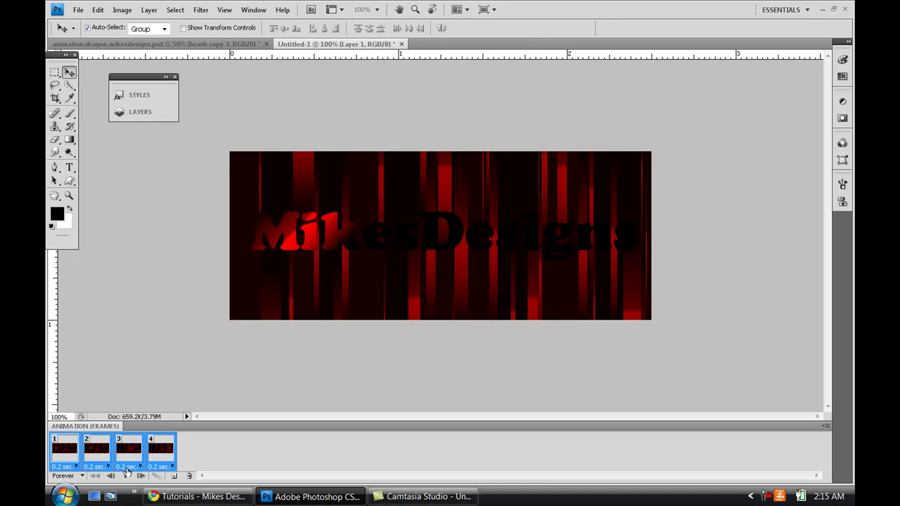
pyautogui.click(73, 455)
# - Play the 0.2-second animation, stop on frame 1, and expand the Layers panel again
pyautogui.click(126, 476)
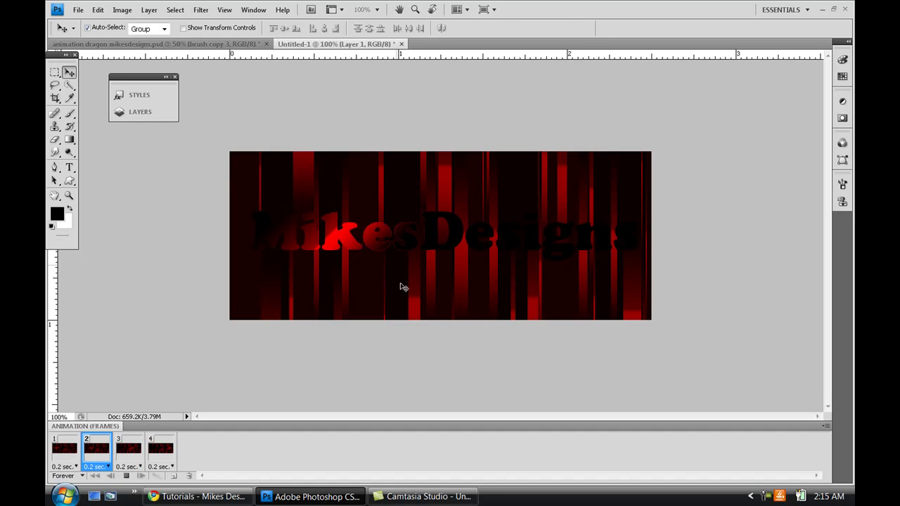
pyautogui.click(126, 476)
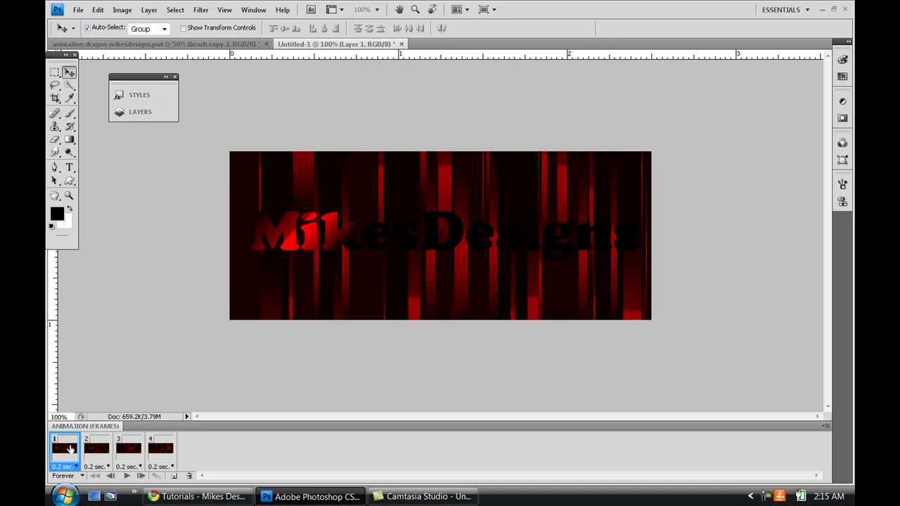
pyautogui.click(144, 116)
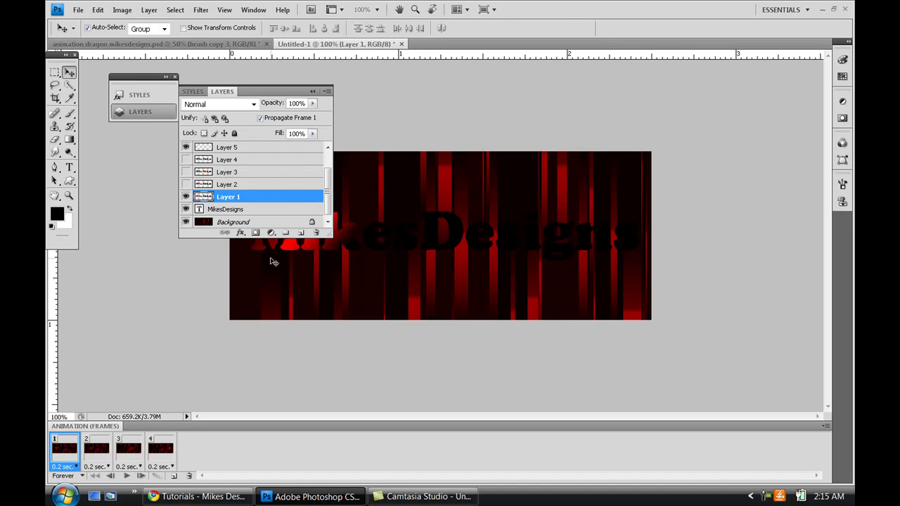
# - Give Layer 1's MikesDesigns text a drop shadow and a 1 px white (ffffff) stroke
pyautogui.doubleClick(307, 198)
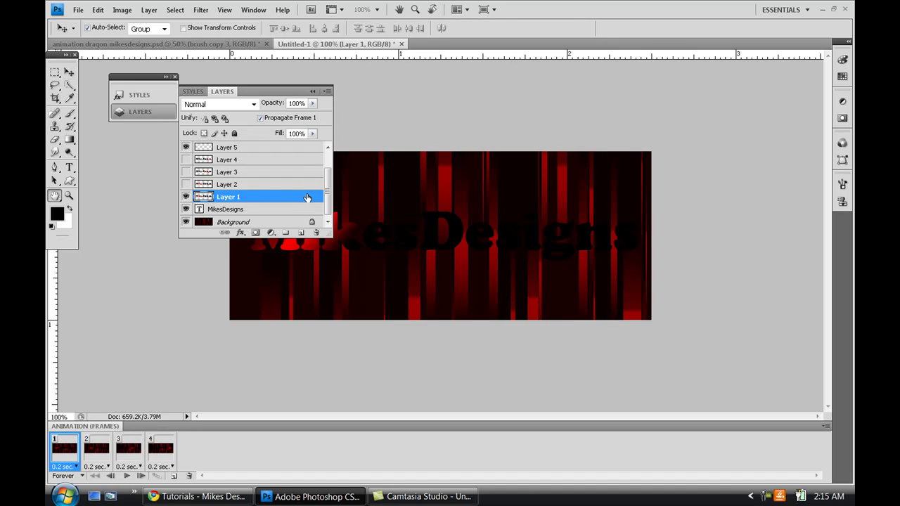
pyautogui.moveTo(278, 95); pyautogui.dragTo(225, 80)
pyautogui.click(240, 78)
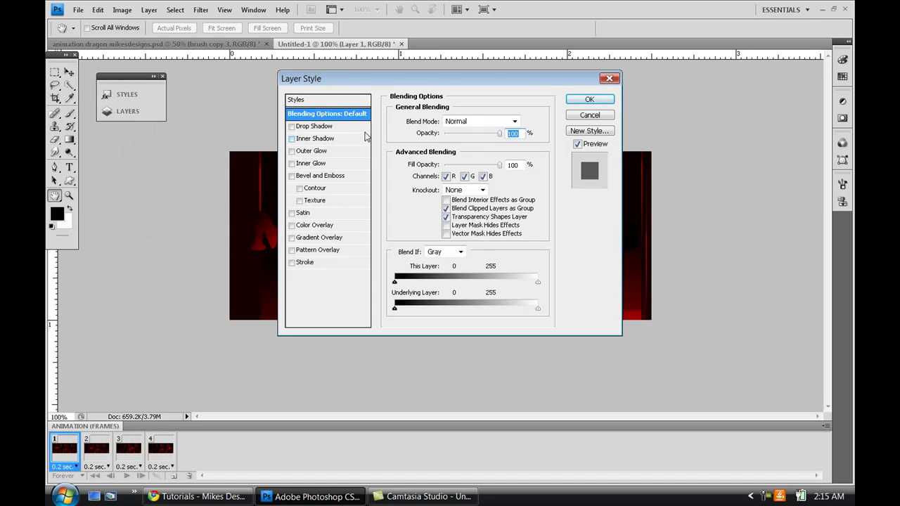
pyautogui.moveTo(374, 80); pyautogui.dragTo(619, 29)
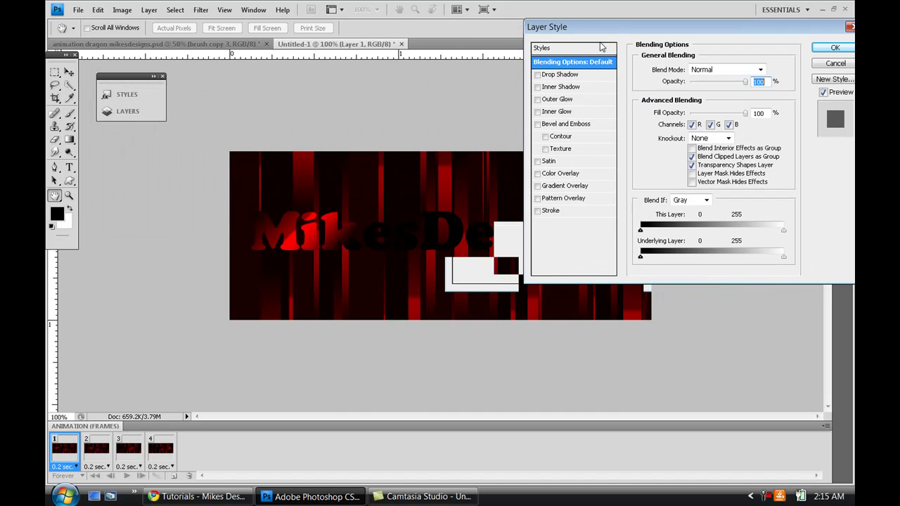
pyautogui.click(537, 74)
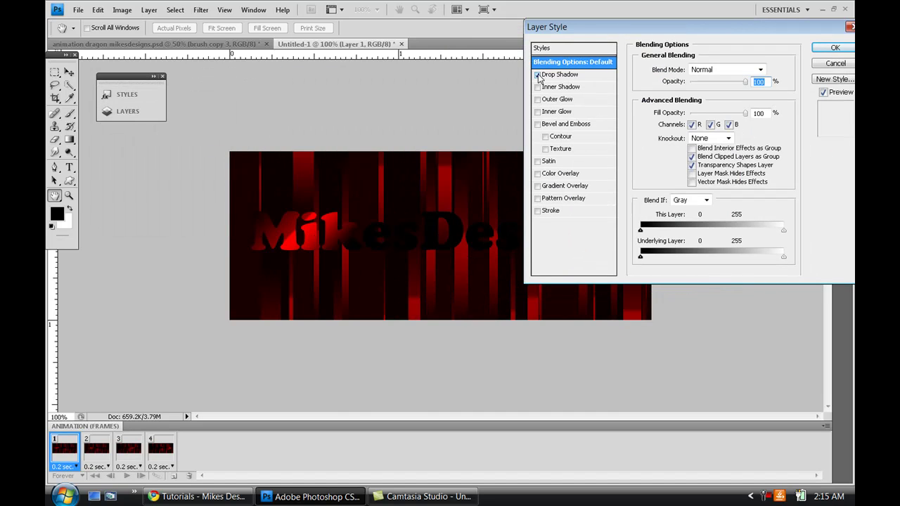
pyautogui.click(552, 211)
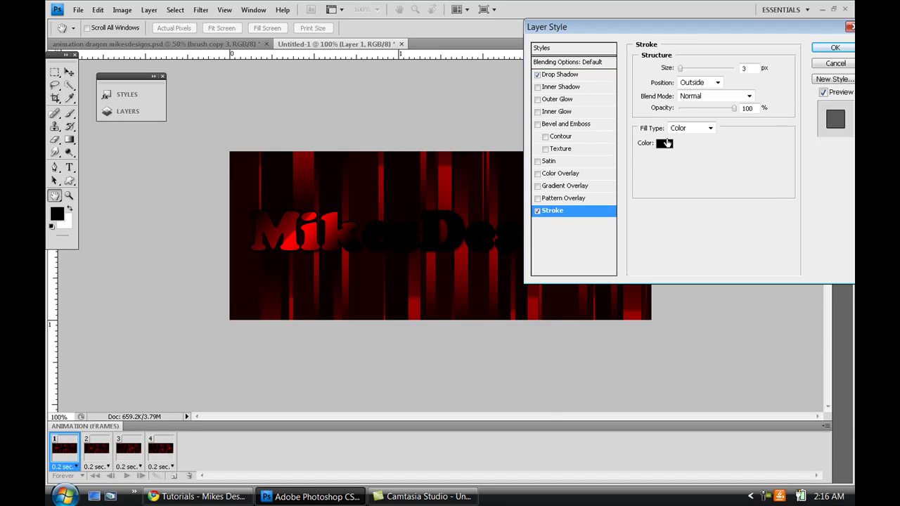
pyautogui.click(664, 144)
pyautogui.click(559, 251)
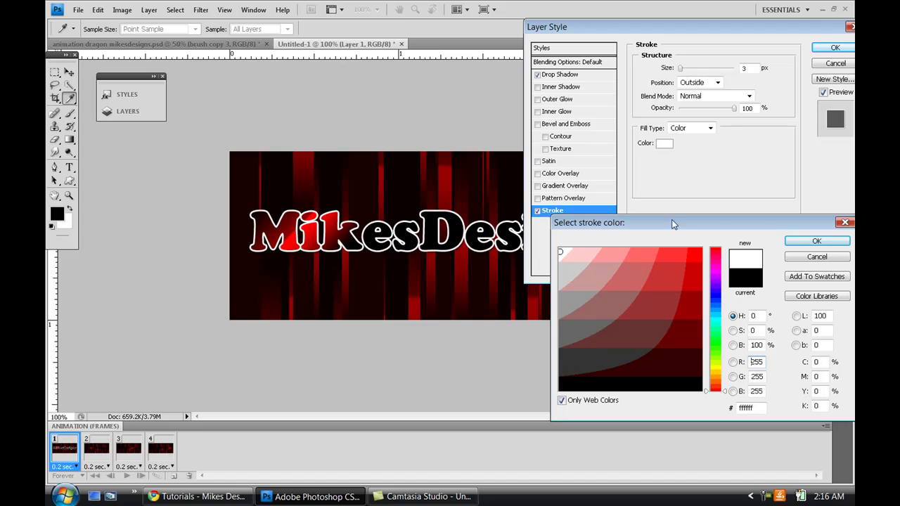
pyautogui.click(809, 241)
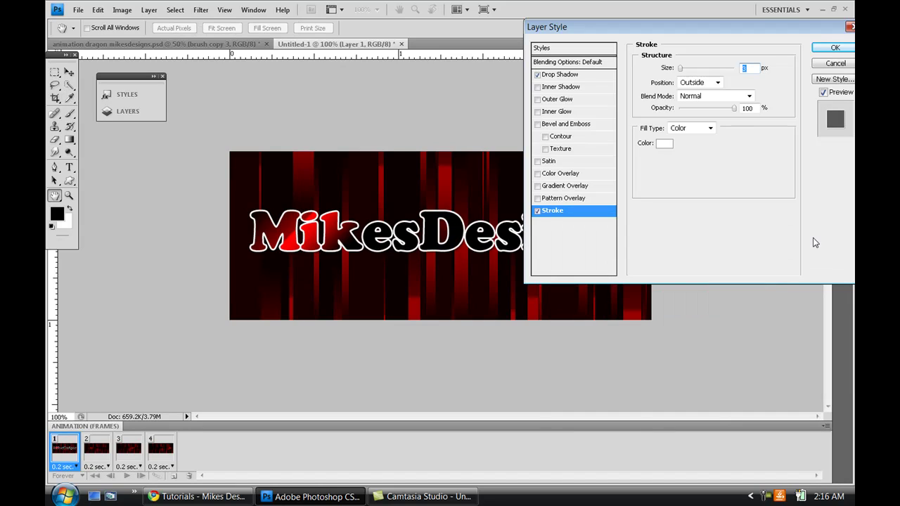
pyautogui.write('1')
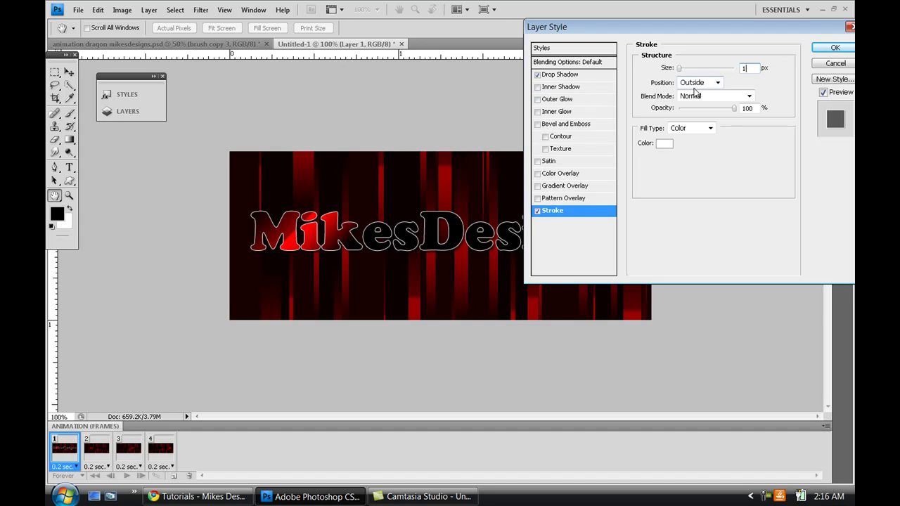
pyautogui.click(835, 47)
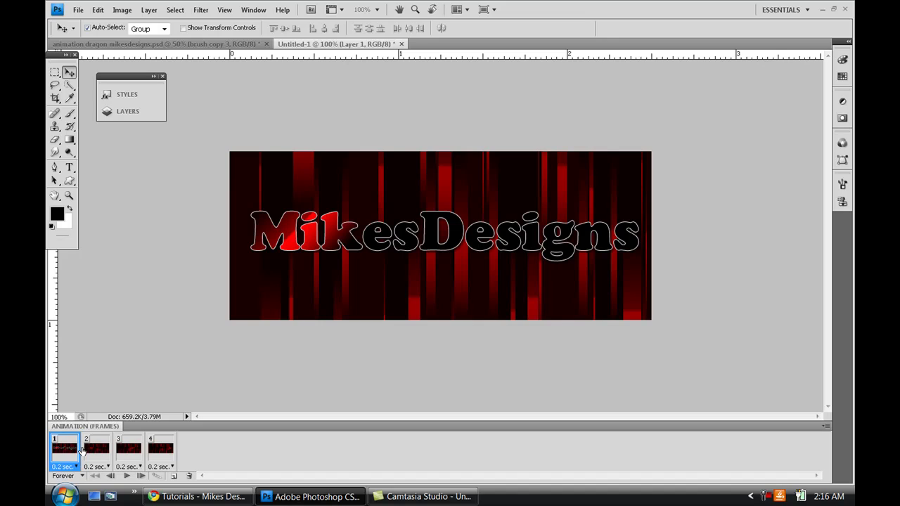
# - Play, stop, and replay the four-frame animation to check the glow on the outlined lettering
pyautogui.click(126, 477)
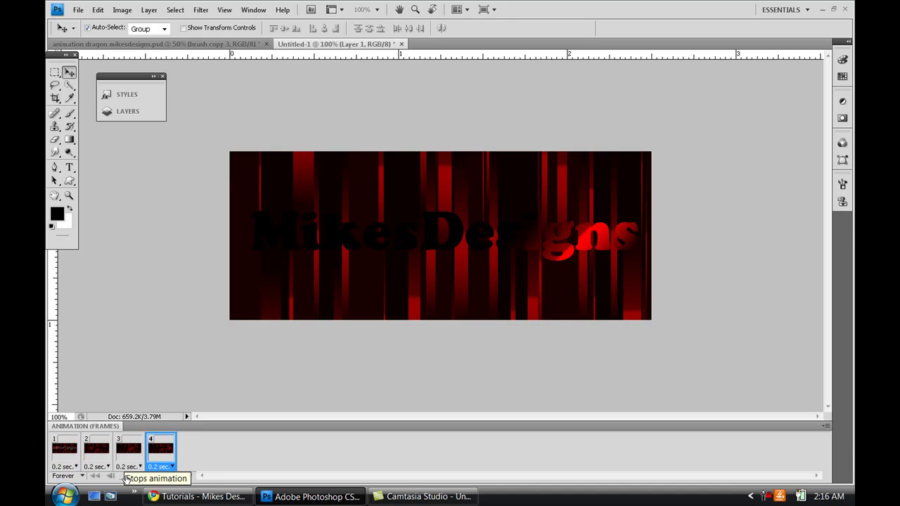
pyautogui.click(126, 476)
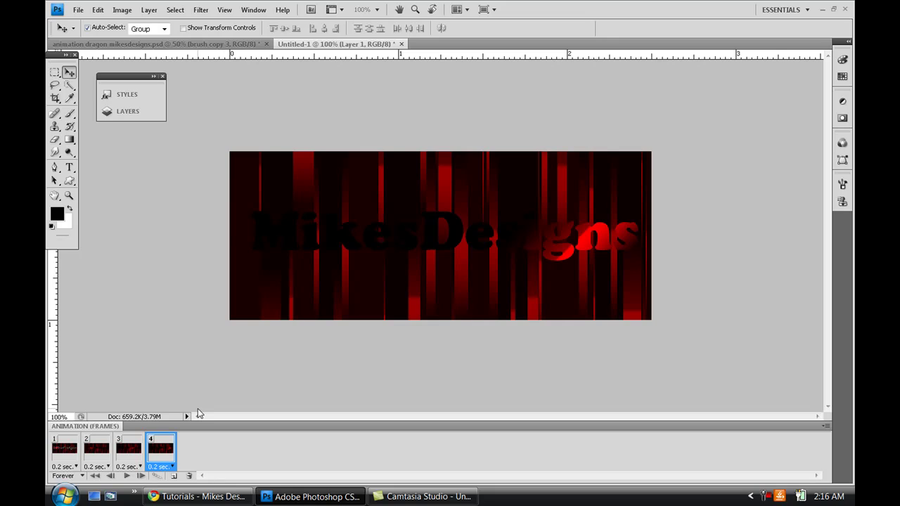
pyautogui.click(126, 476)
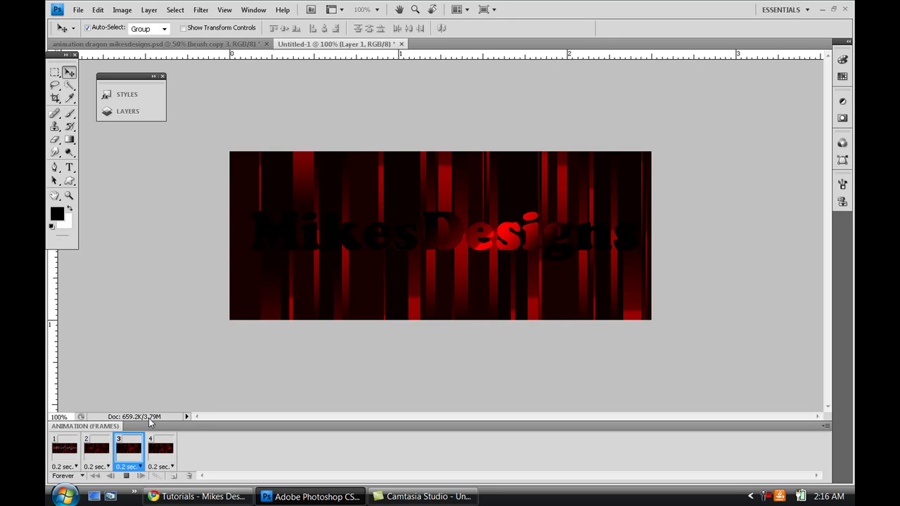